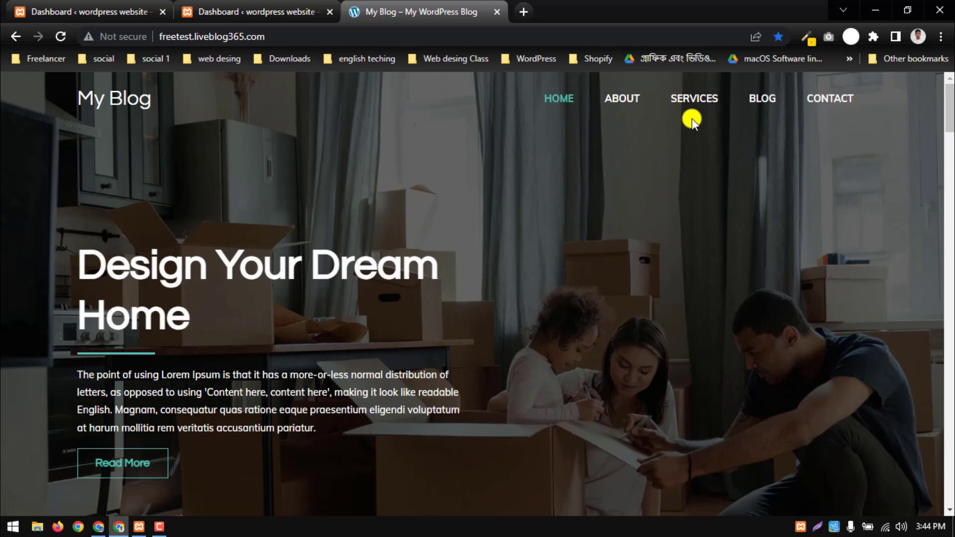
Switch to the XAMPP Control Panel and start the Apache and MySQL modules.
left_click(874, 14)
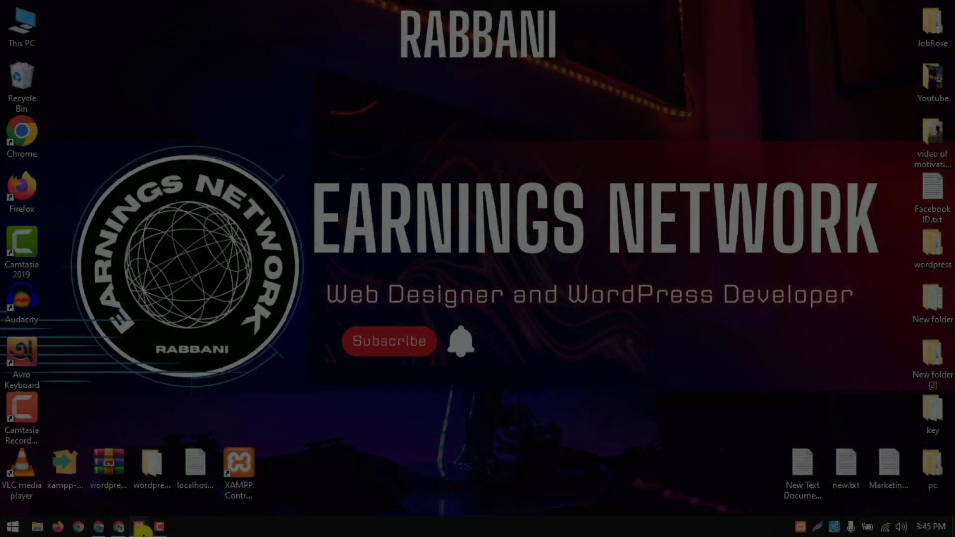
left_click(139, 527)
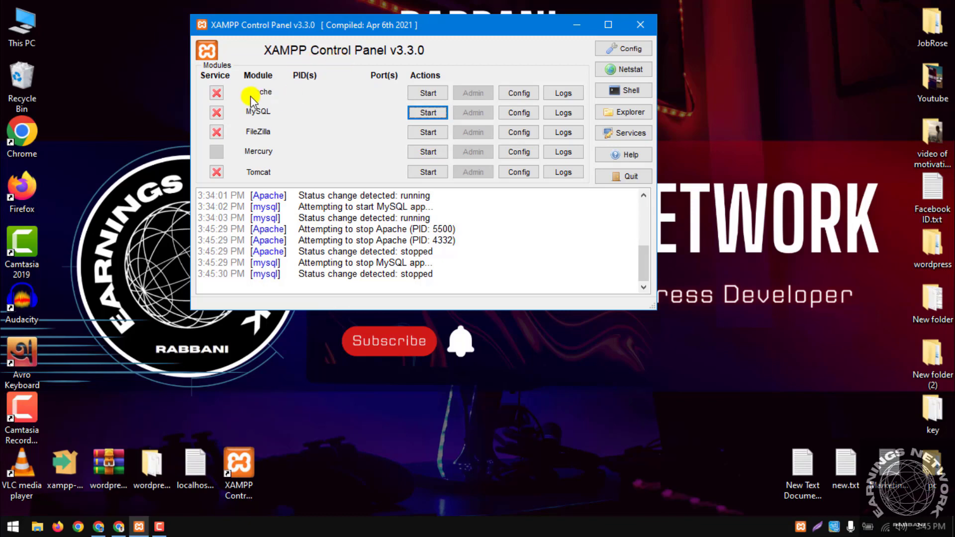
left_click(420, 93)
left_click(427, 114)
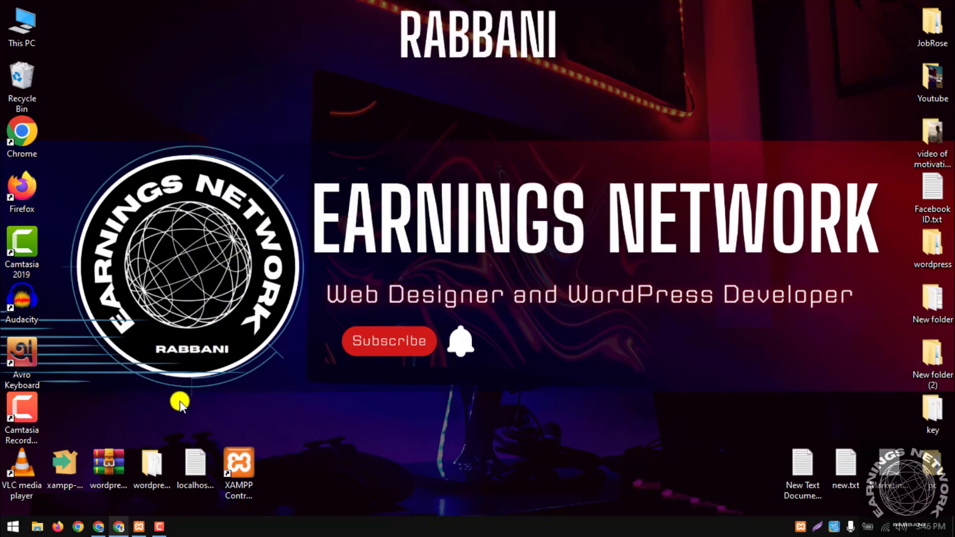
Switch to Chrome and open the Pages list in the local WordPress site's admin dashboard.
left_click(120, 526)
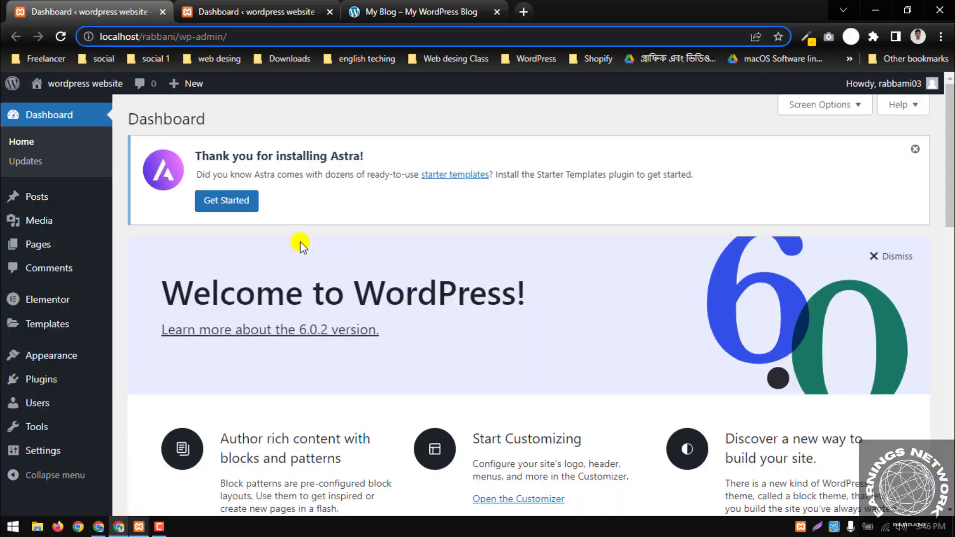
key("ctrl+t")
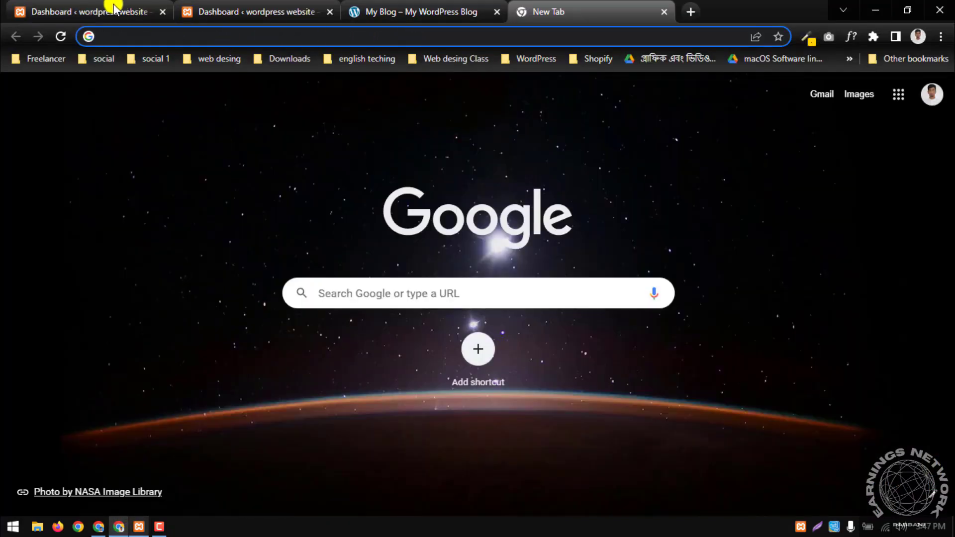
left_click(114, 7)
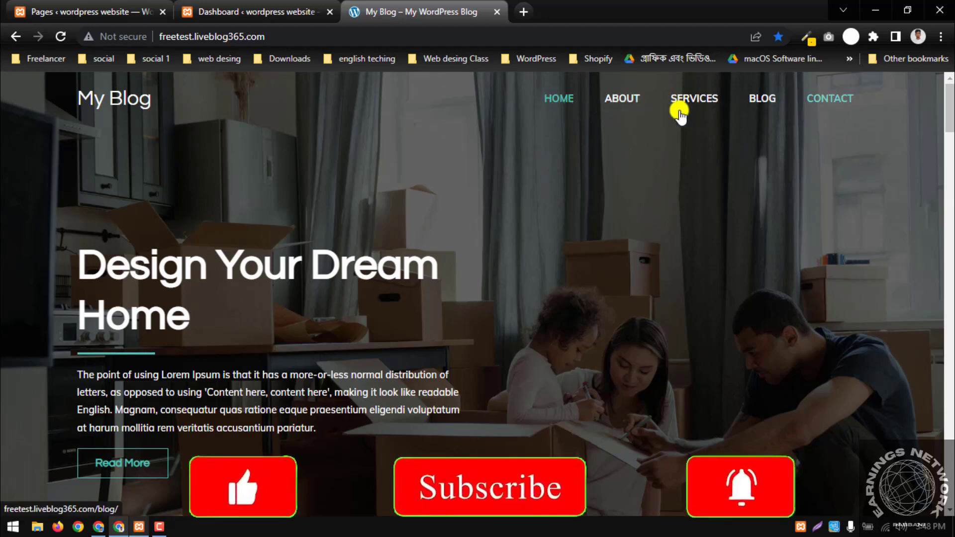
left_click(290, 13)
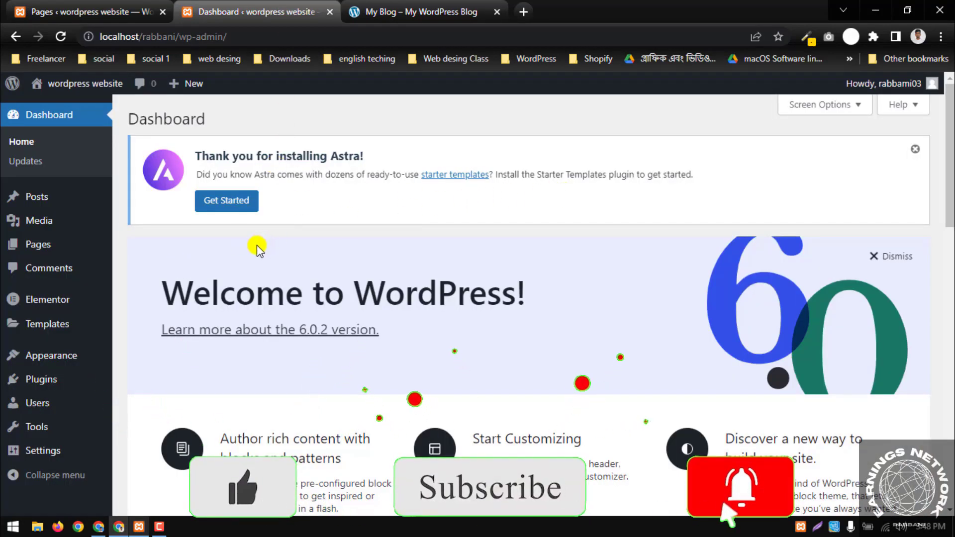
scroll(257, 247, "down", 1)
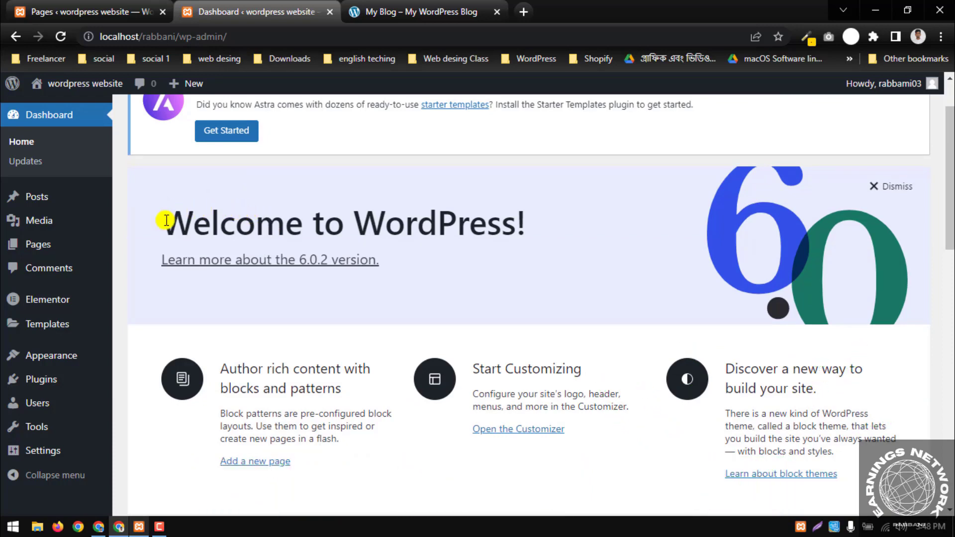
left_click(59, 247)
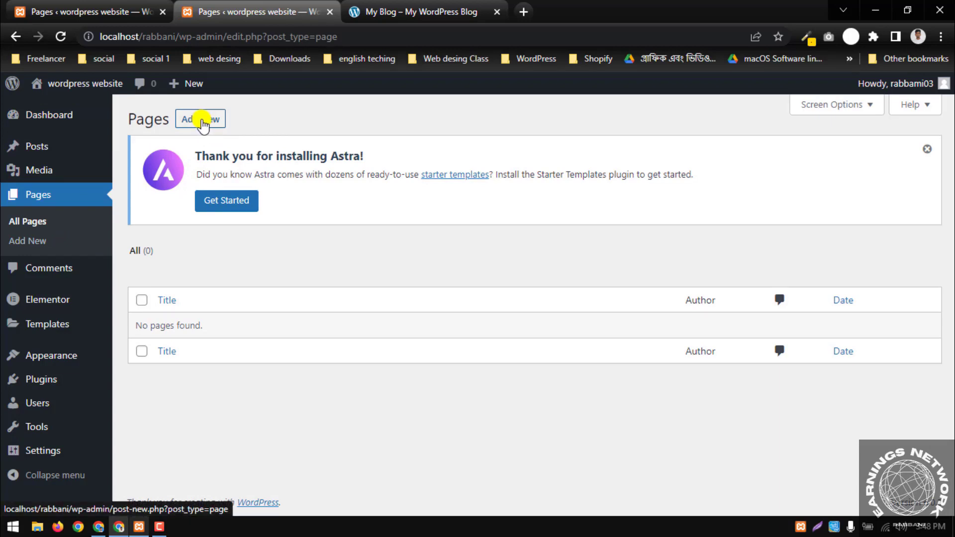
Open the editor for a new page in five separate browser tabs from the Pages list.
right_click(207, 122)
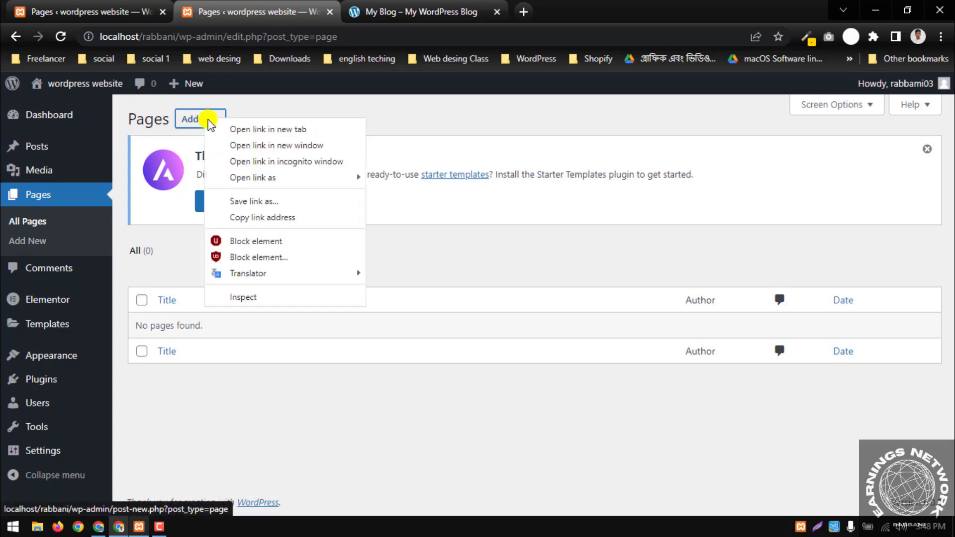
left_click(240, 132)
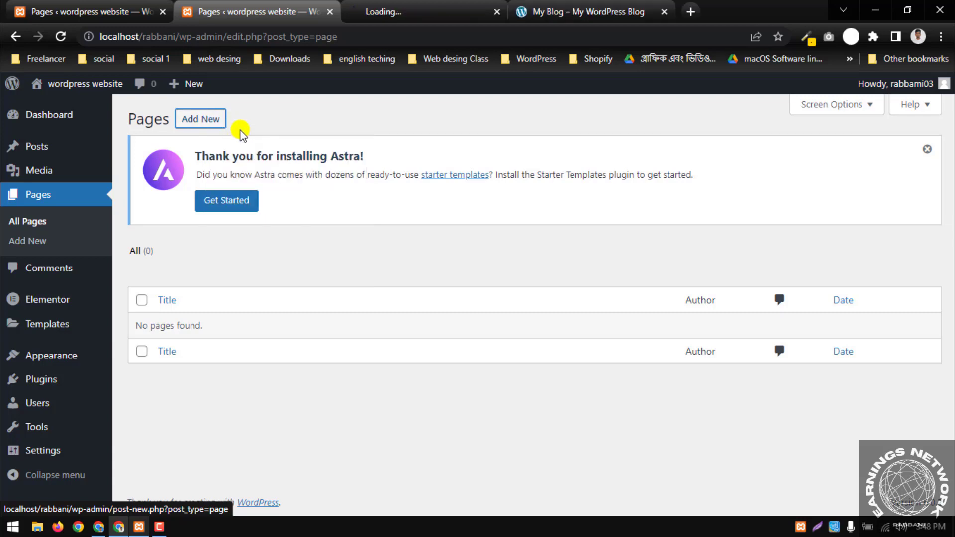
right_click(207, 120)
left_click(228, 130)
right_click(197, 117)
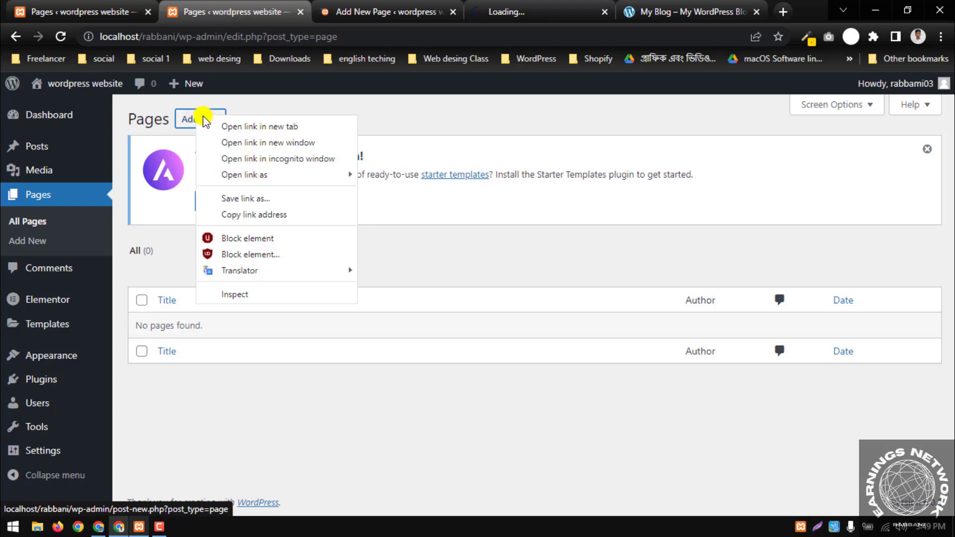
left_click(224, 124)
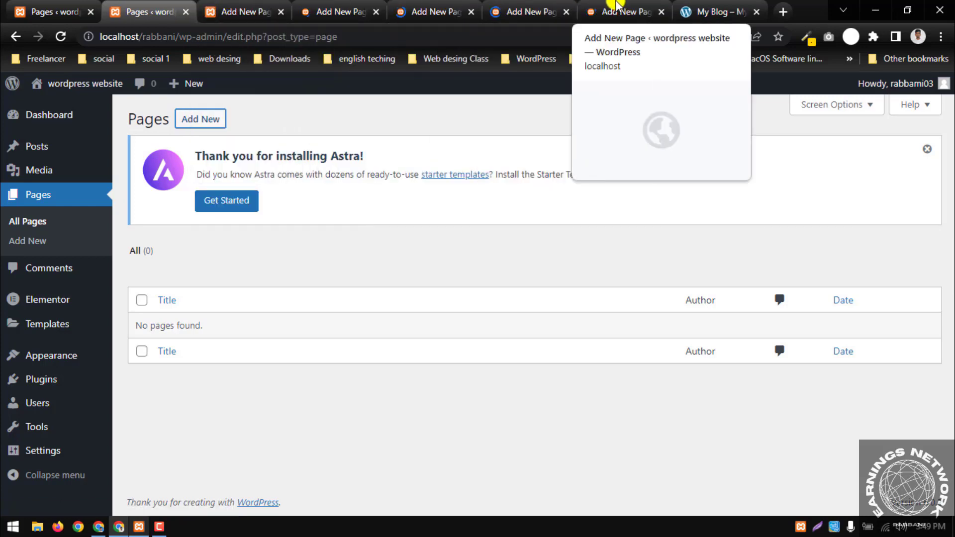
Check the reference site's menu, title the first new page "Home" and publish it.
left_click(228, 11)
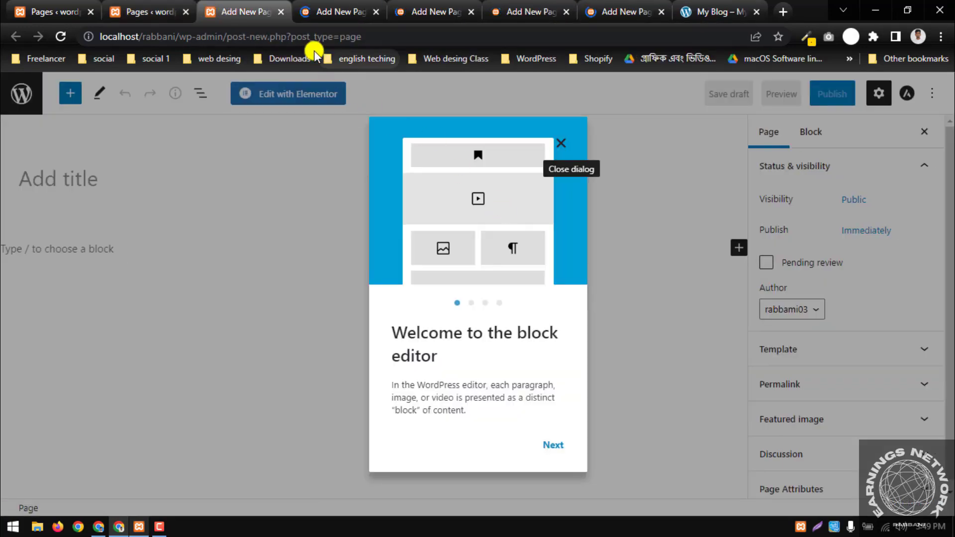
left_click(161, 11)
left_click(701, 11)
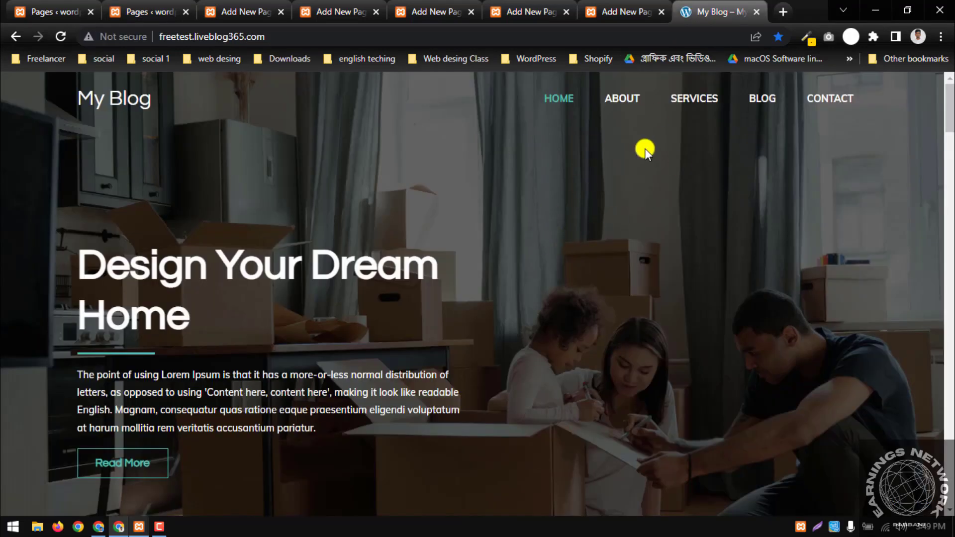
left_click(231, 11)
left_click(98, 180)
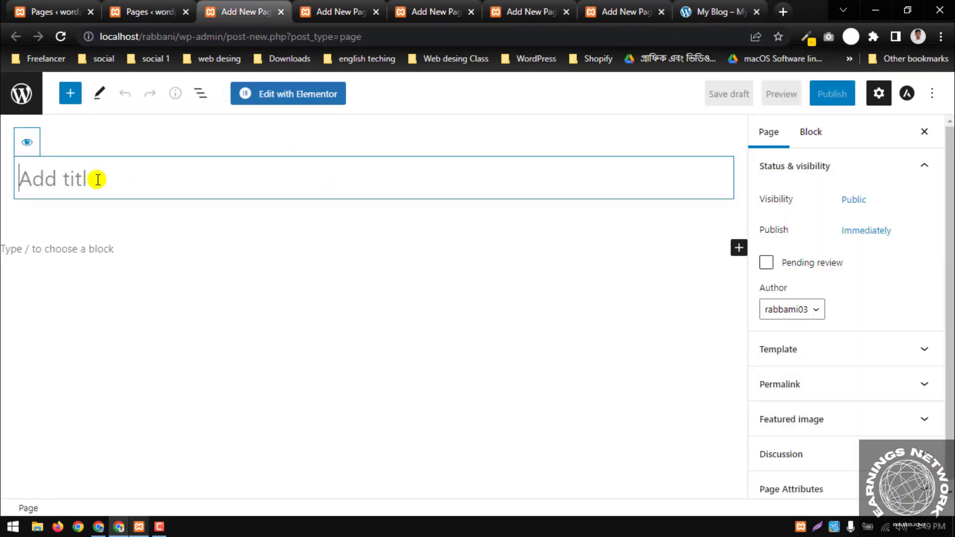
type("Home")
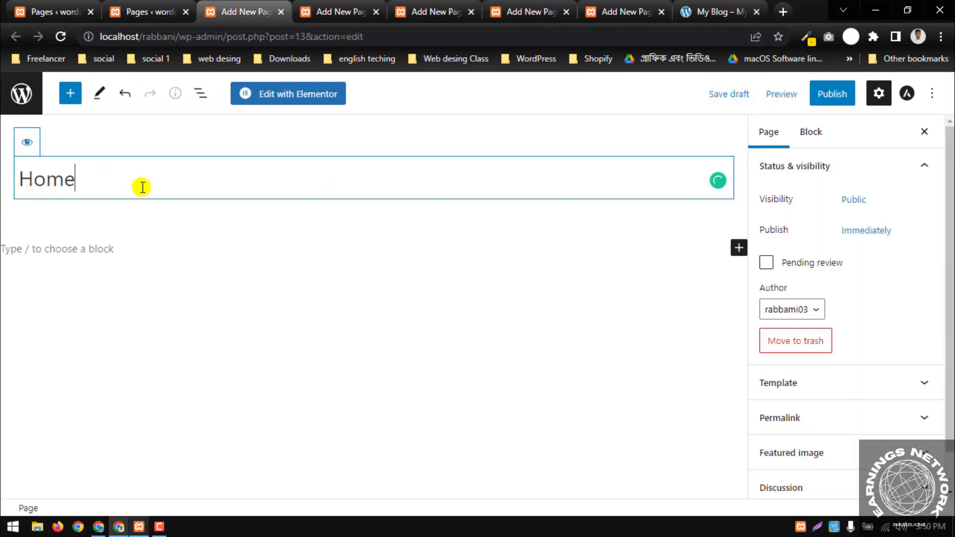
left_click(821, 102)
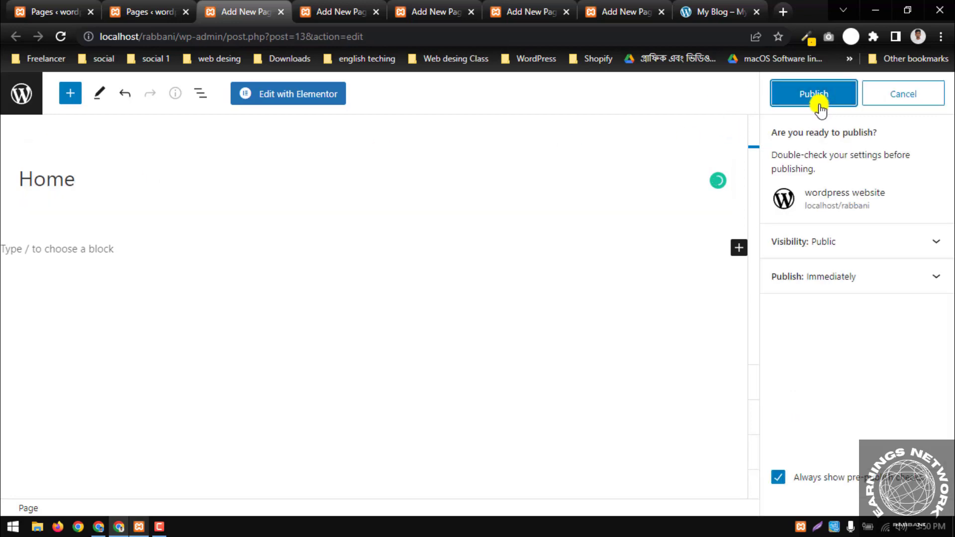
left_click(821, 105)
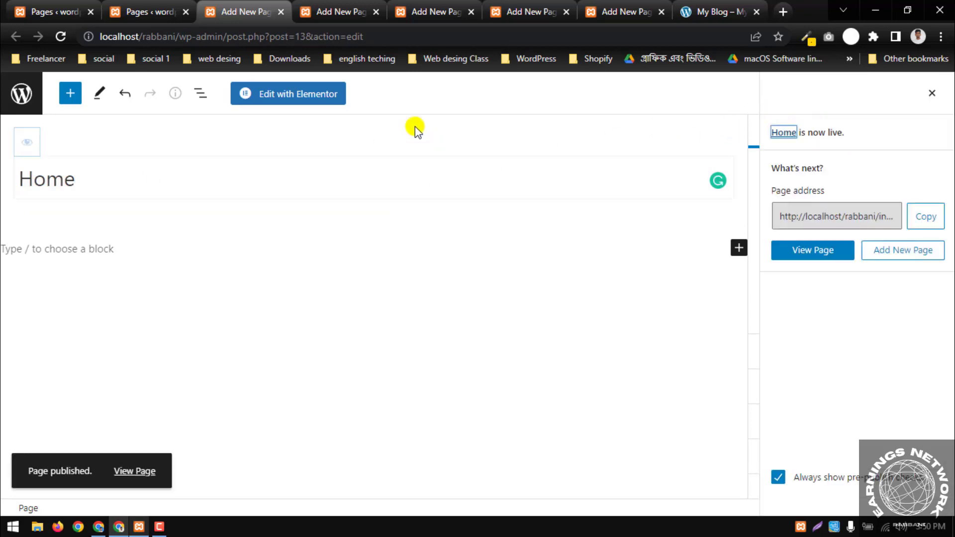
Title the second new page "About" to match the reference site's menu and publish it.
left_click(339, 11)
left_click(714, 11)
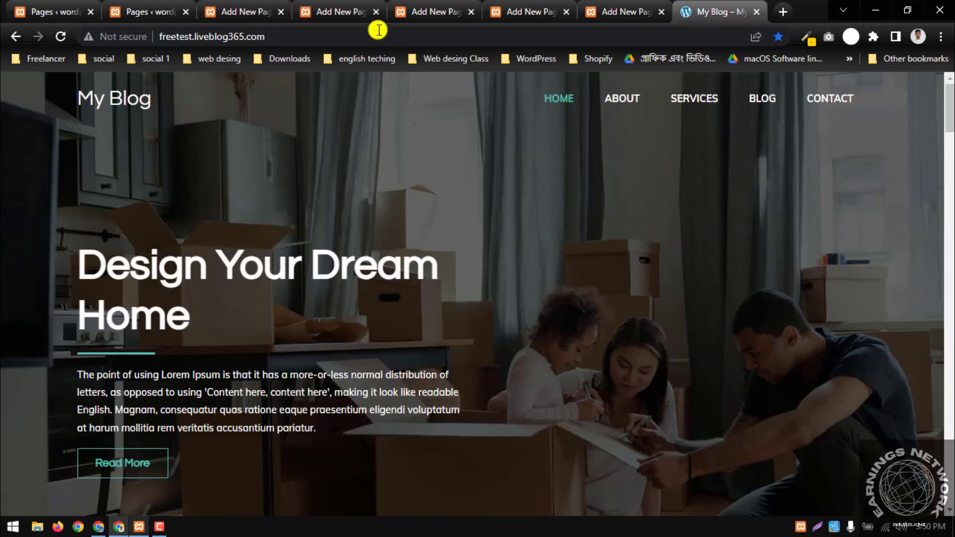
left_click(342, 10)
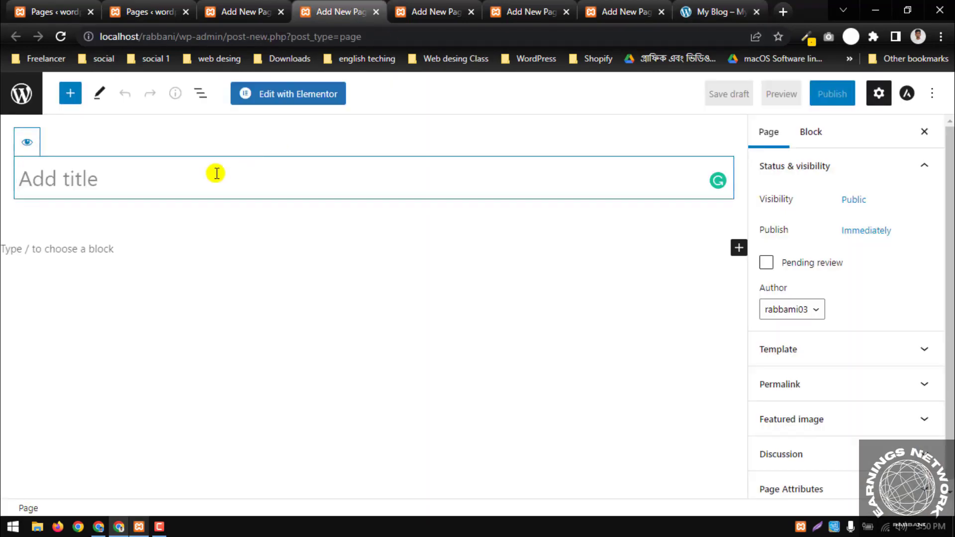
type("About")
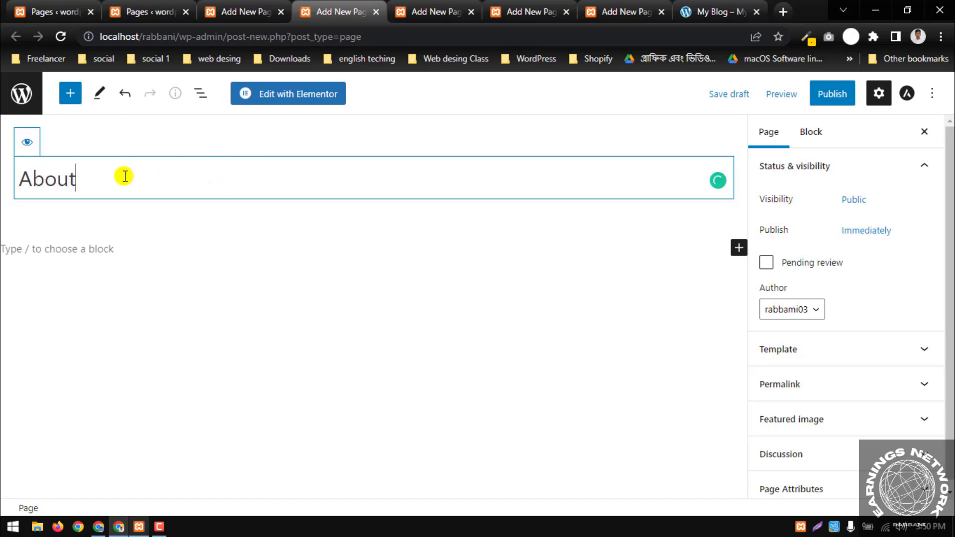
left_click_drag(123, 177, 13, 183)
left_click(14, 186)
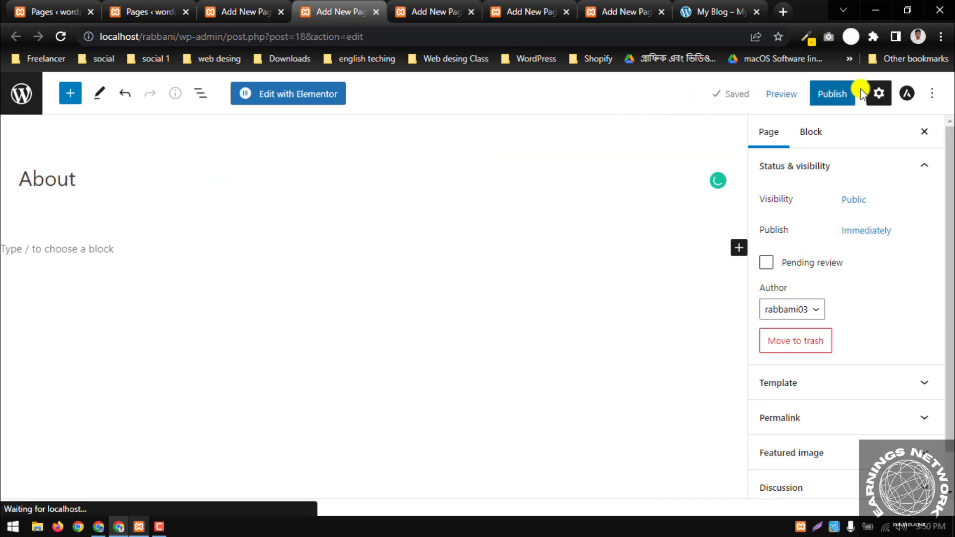
left_click(834, 93)
left_click(833, 93)
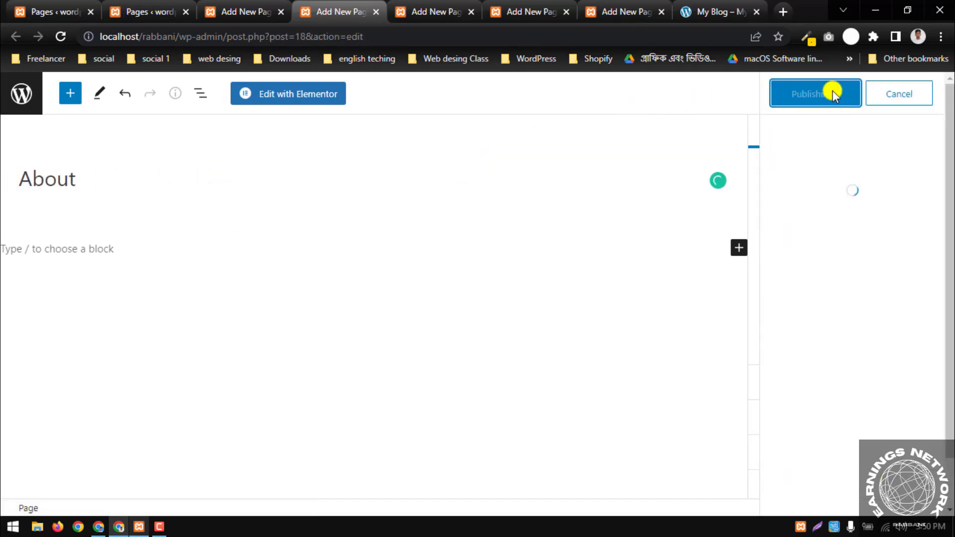
Title the third new page "Service" after checking the reference site's menu, and publish it.
left_click(435, 9)
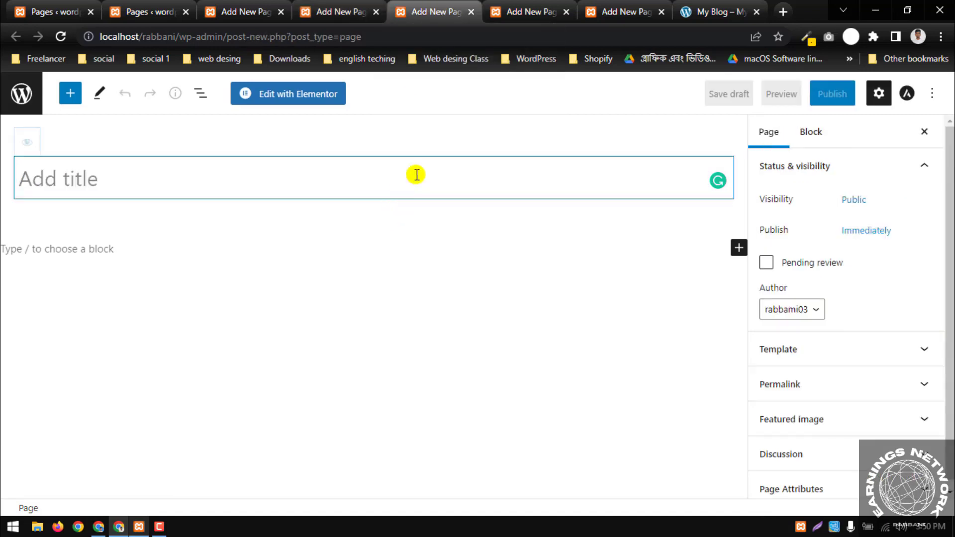
left_click(695, 12)
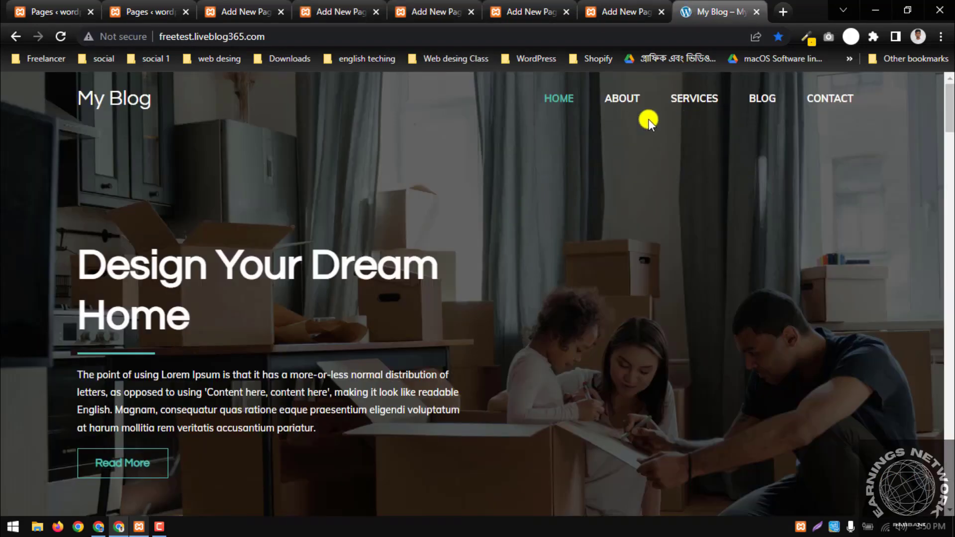
left_click(430, 11)
left_click(248, 165)
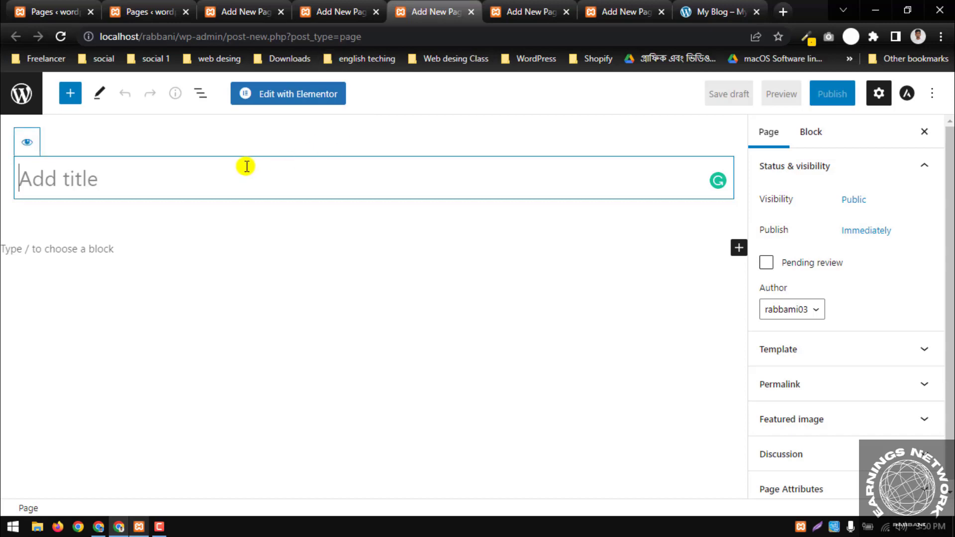
type("Service")
double_click(66, 180)
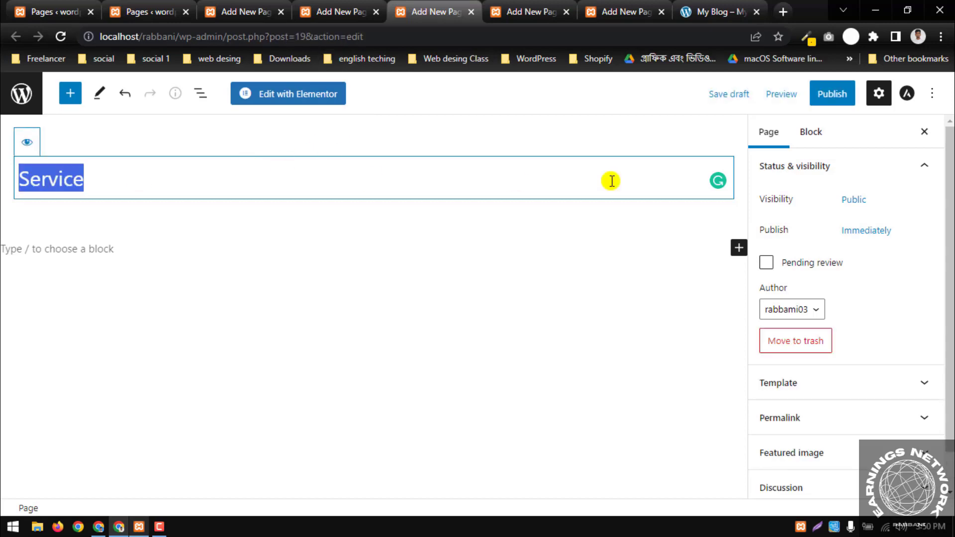
left_click(828, 98)
left_click(829, 98)
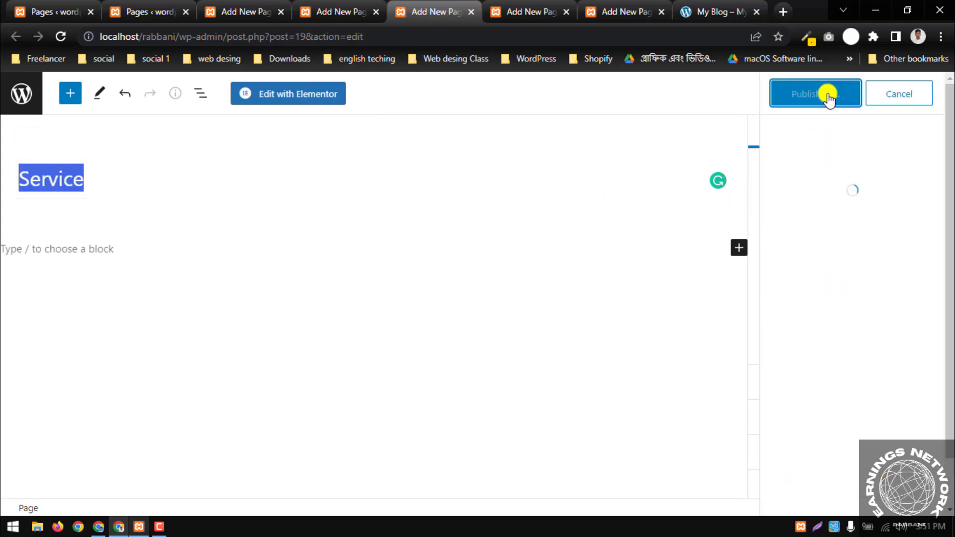
Title the fourth new page "Blog" following the reference site's menu and publish it.
left_click(511, 5)
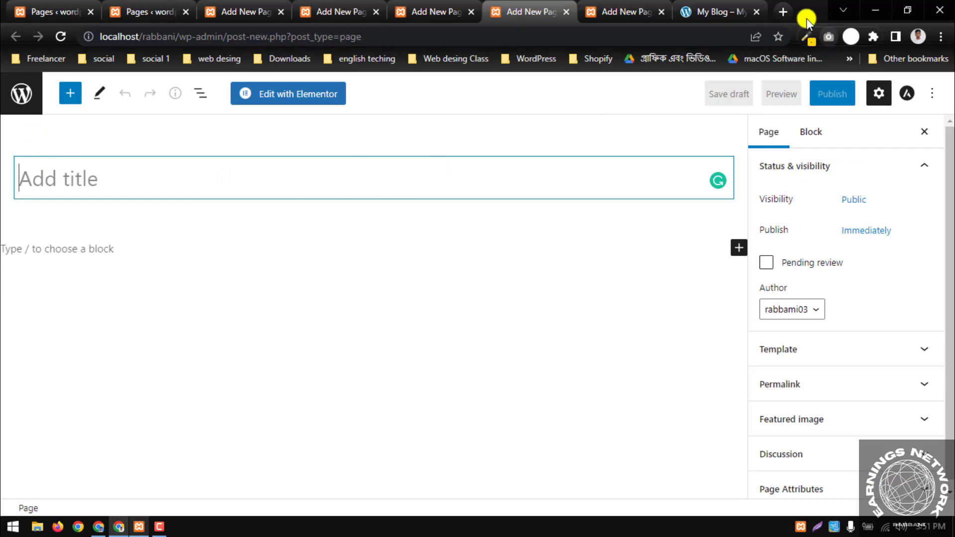
left_click(718, 12)
left_click(542, 5)
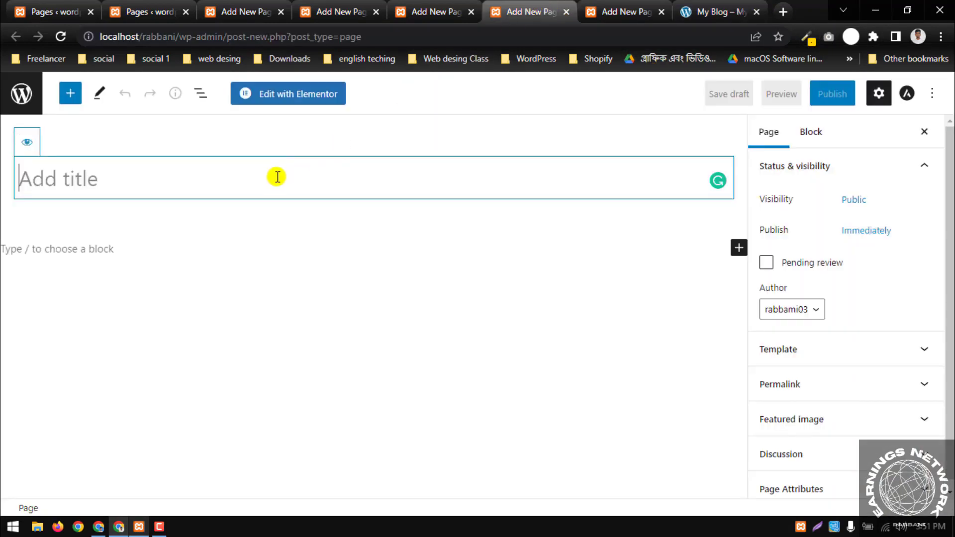
type("Blog")
left_click_drag(281, 182, 2, 185)
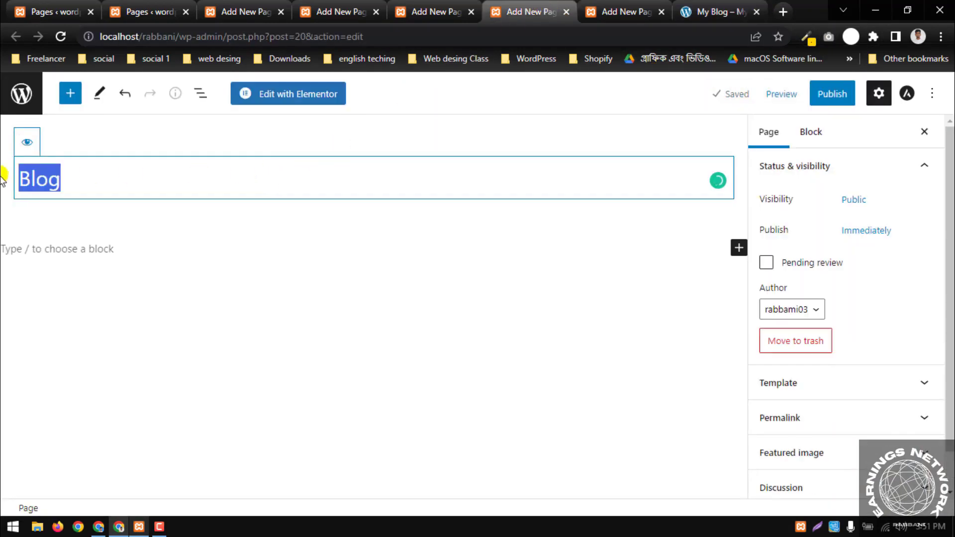
left_click(851, 92)
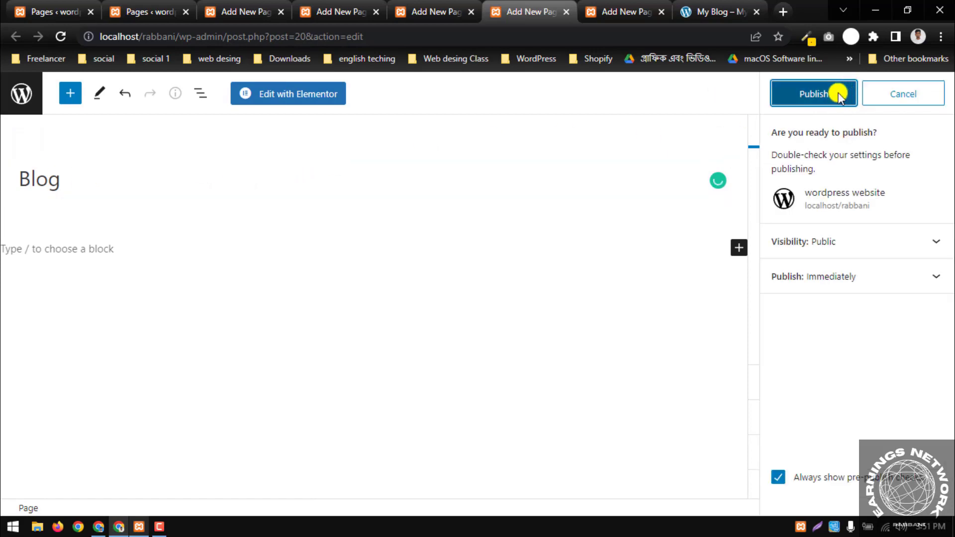
left_click(839, 92)
Title the fifth new page "Contact" after checking the reference site's menu, and publish it.
left_click(626, 6)
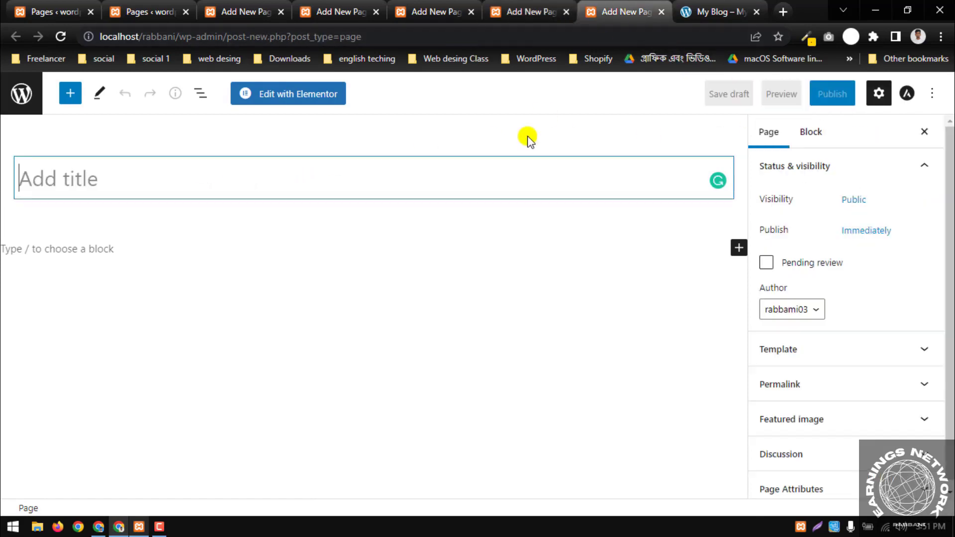
left_click(735, 6)
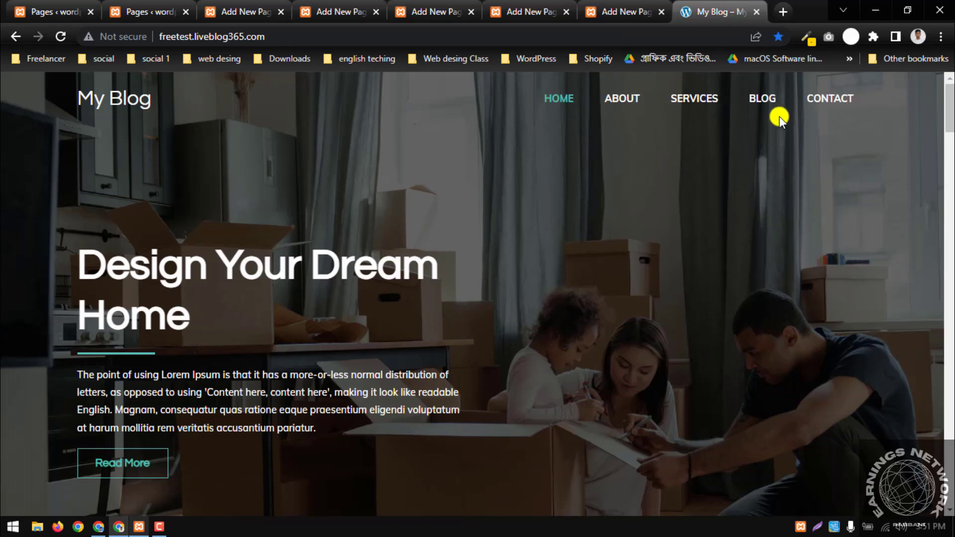
left_click(622, 8)
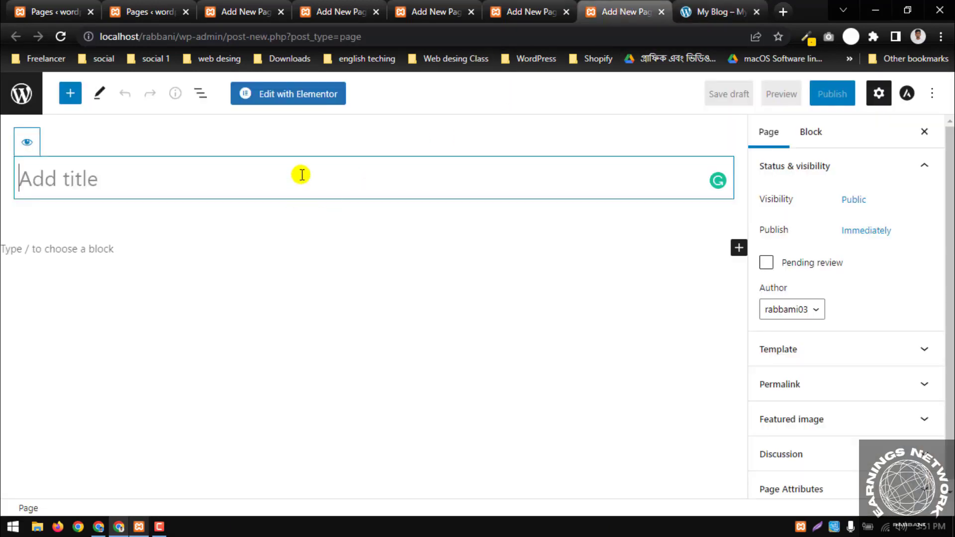
type("Contact")
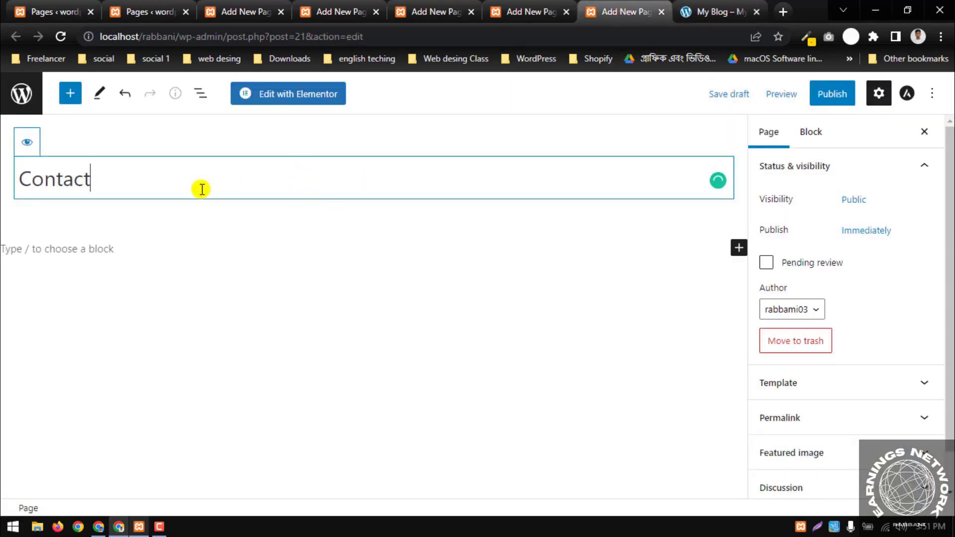
double_click(21, 188)
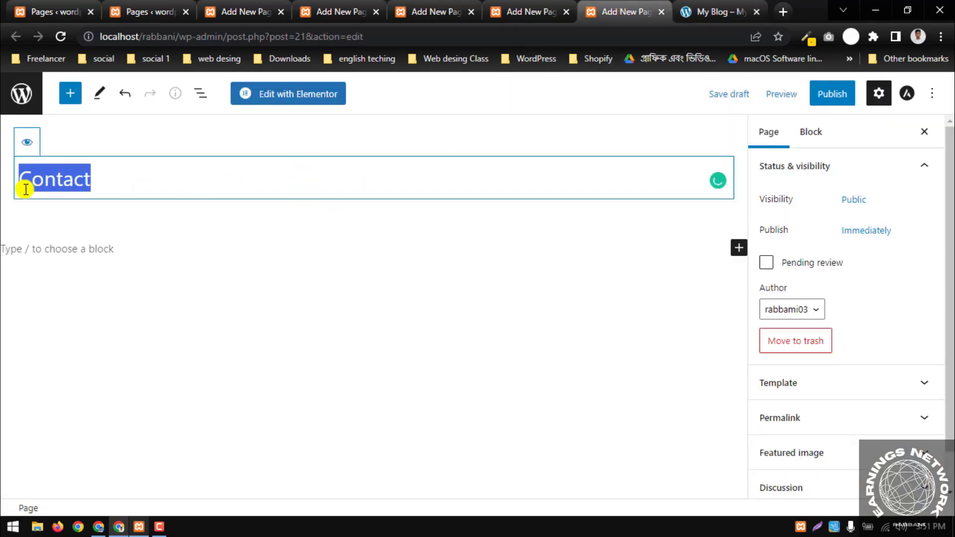
left_click(841, 93)
left_click(837, 96)
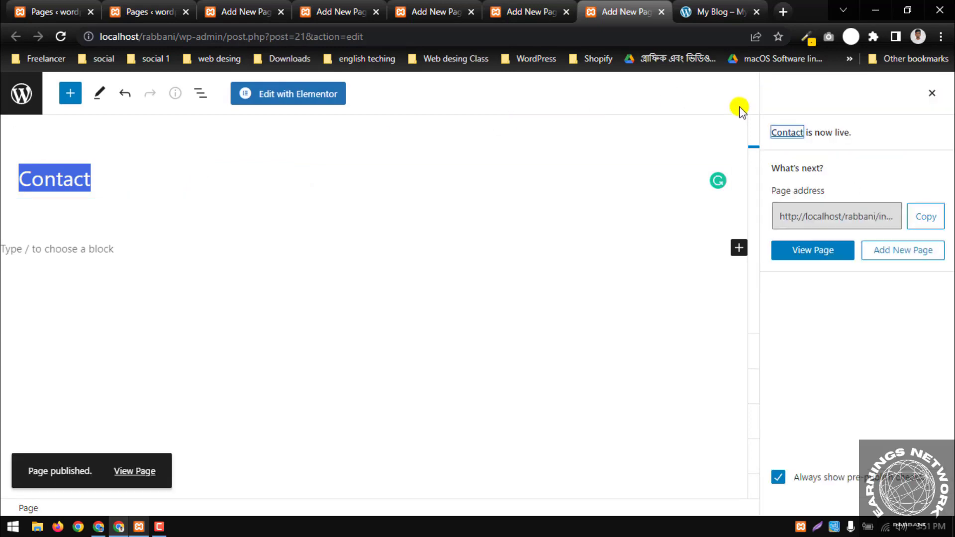
Reload the list of all pages to review them, and open the local site in a new tab to check its navigation.
left_click(134, 10)
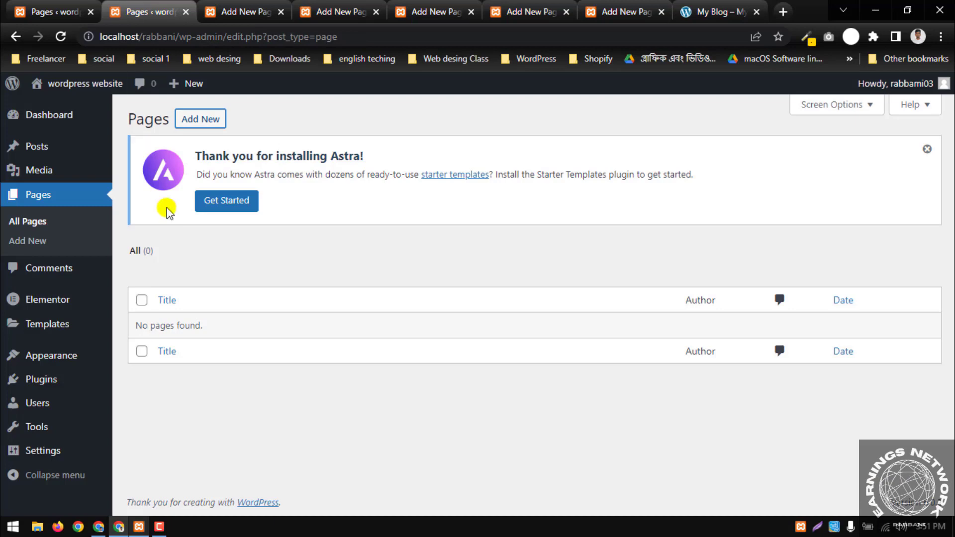
left_click(30, 228)
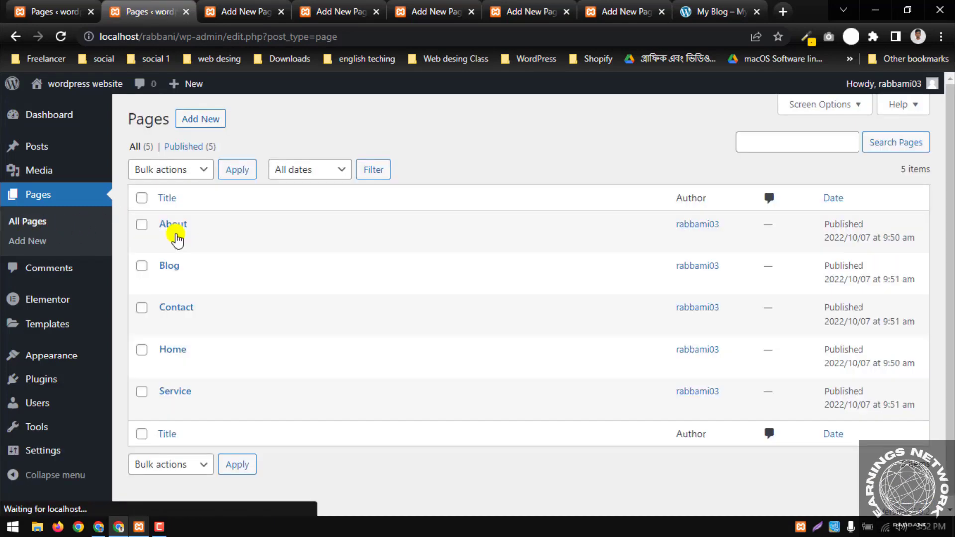
scroll(344, 237, "down", 1)
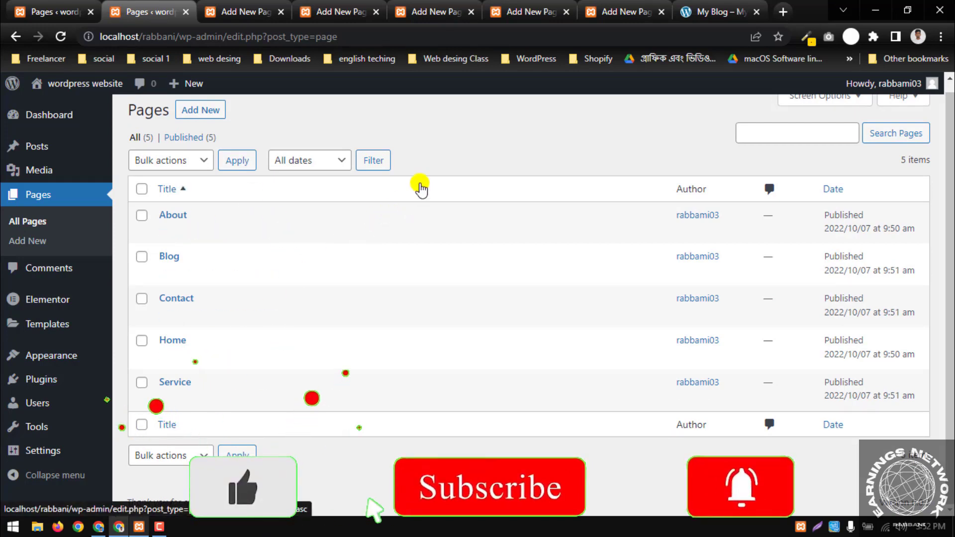
mouse_move(74, 95)
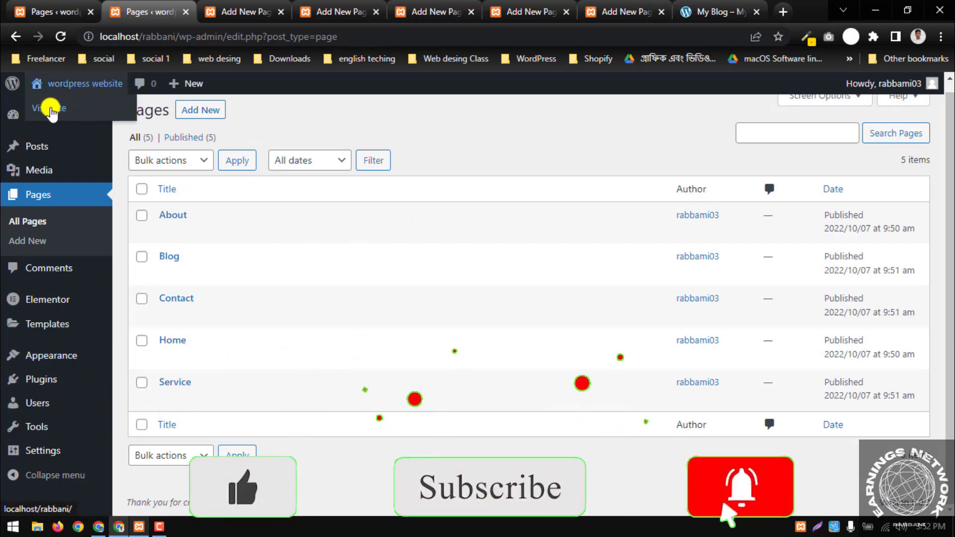
right_click(64, 112)
left_click(72, 119)
left_click(218, 12)
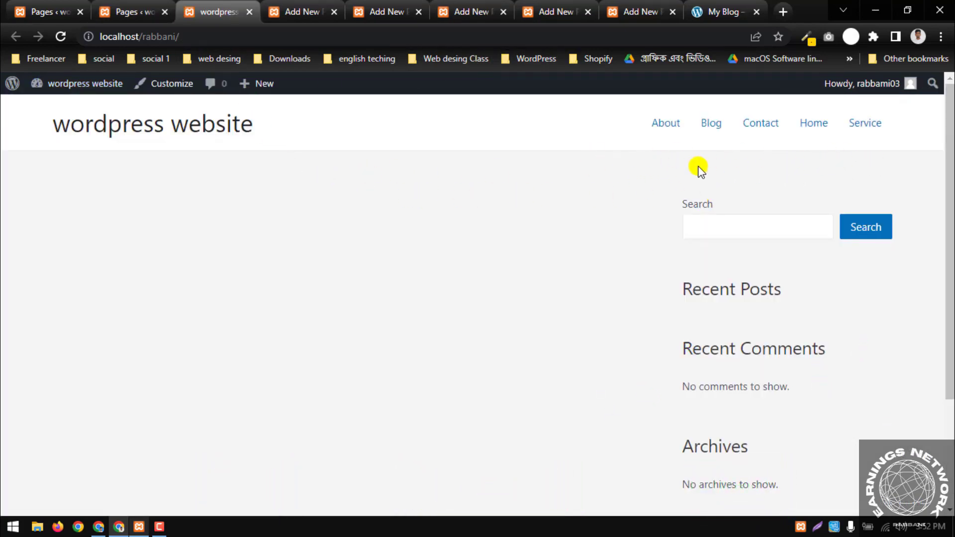
Create a new navigation menu named "main menu" in the local site's menu settings.
key("ctrl+shift+Tab")
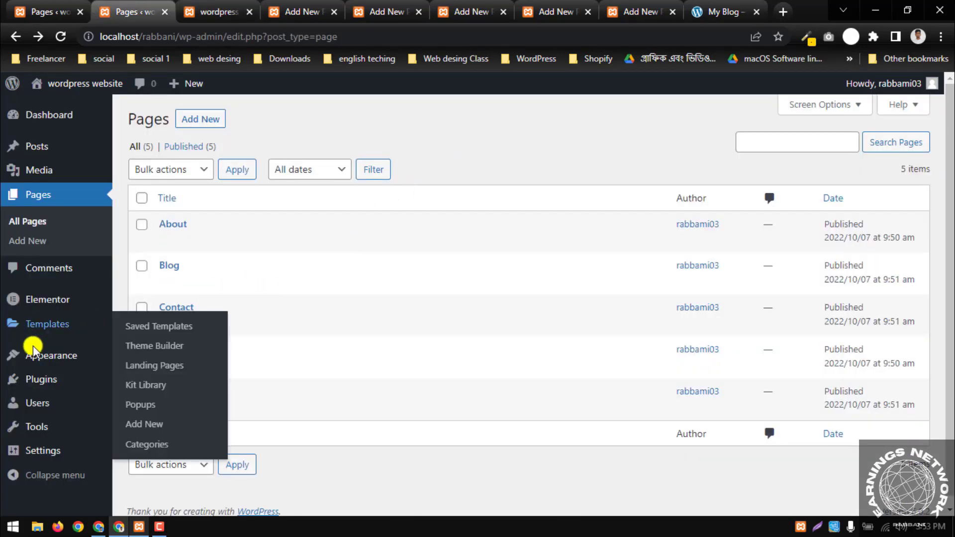
mouse_move(103, 356)
left_click(129, 420)
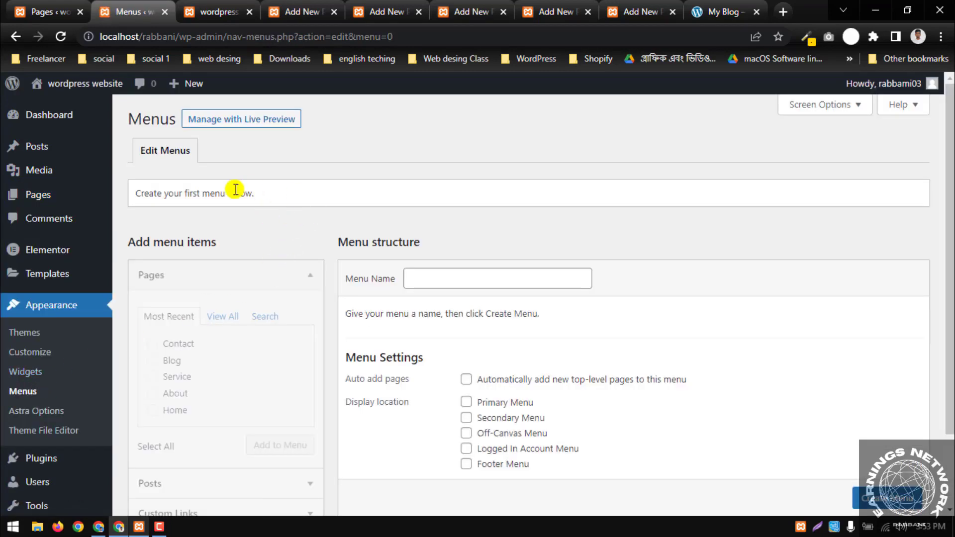
scroll(413, 306, "down", 2)
scroll(413, 306, "up", 2)
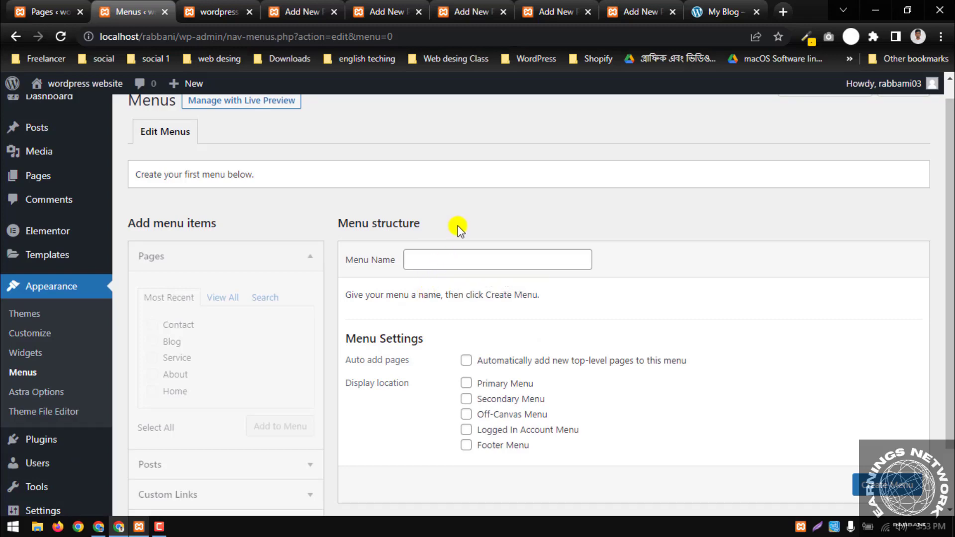
left_click(443, 256)
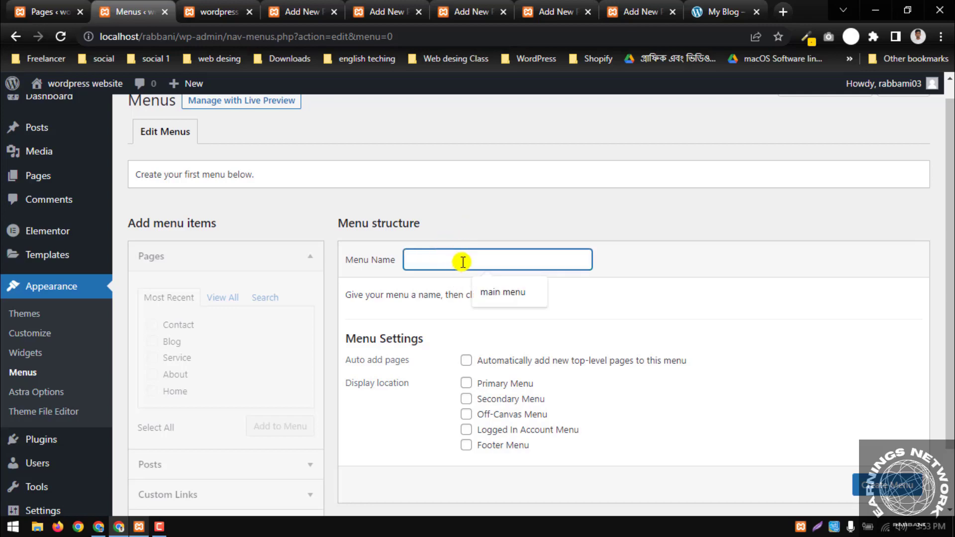
left_click(488, 287)
left_click_drag(495, 260, 408, 263)
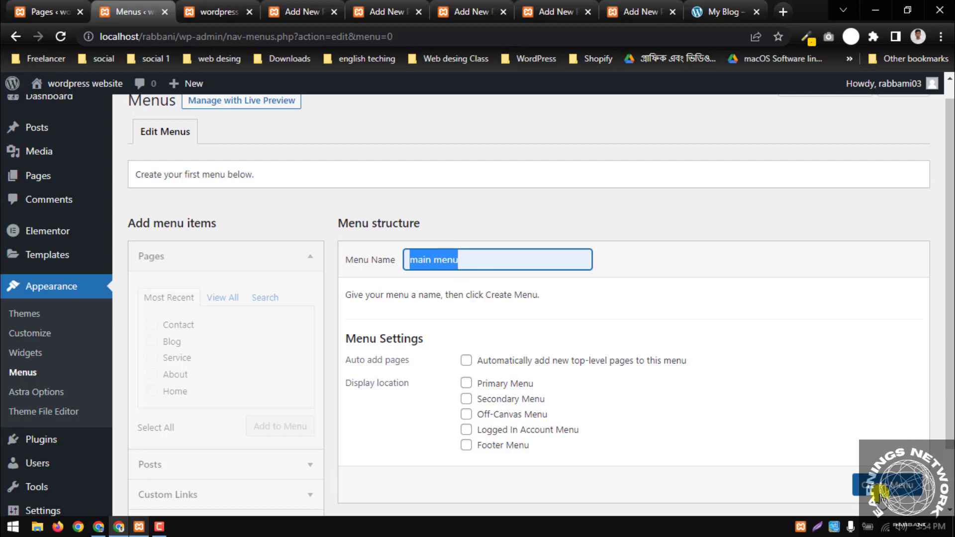
left_click(880, 490)
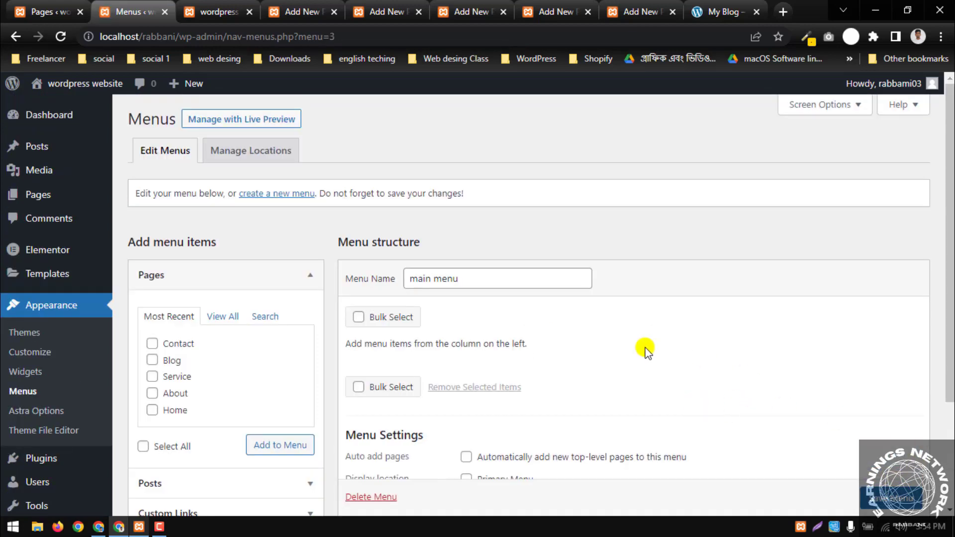
Add the Home, About, Blog, Contact and Service pages to the main menu from the full page list.
scroll(646, 351, "down", 1)
scroll(348, 199, "up", 1)
scroll(348, 199, "down", 1)
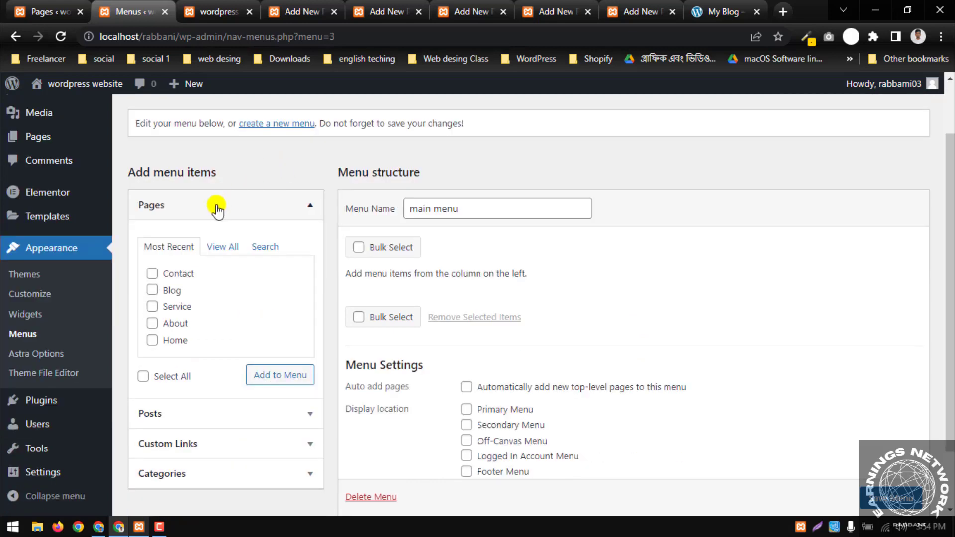
left_click(227, 248)
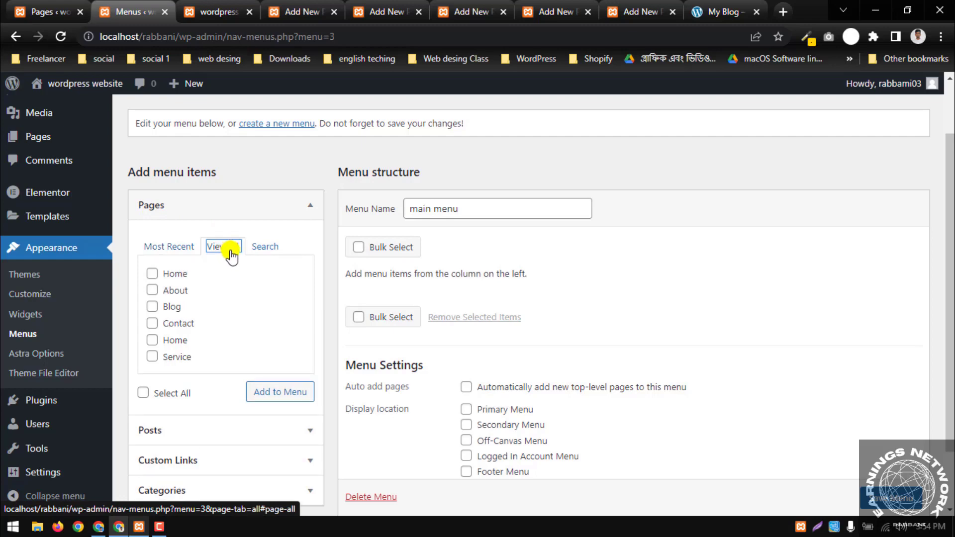
left_click(152, 274)
left_click(151, 294)
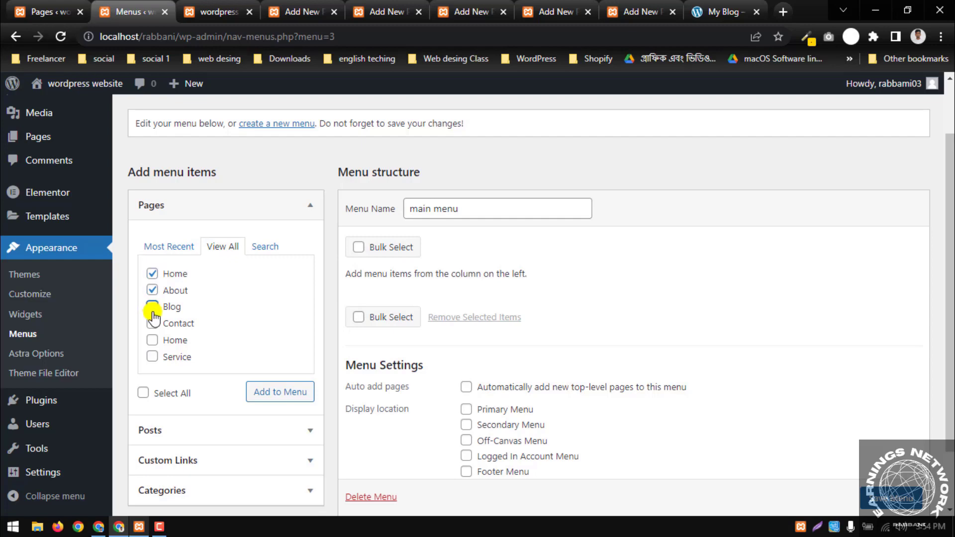
left_click(152, 310)
left_click(153, 324)
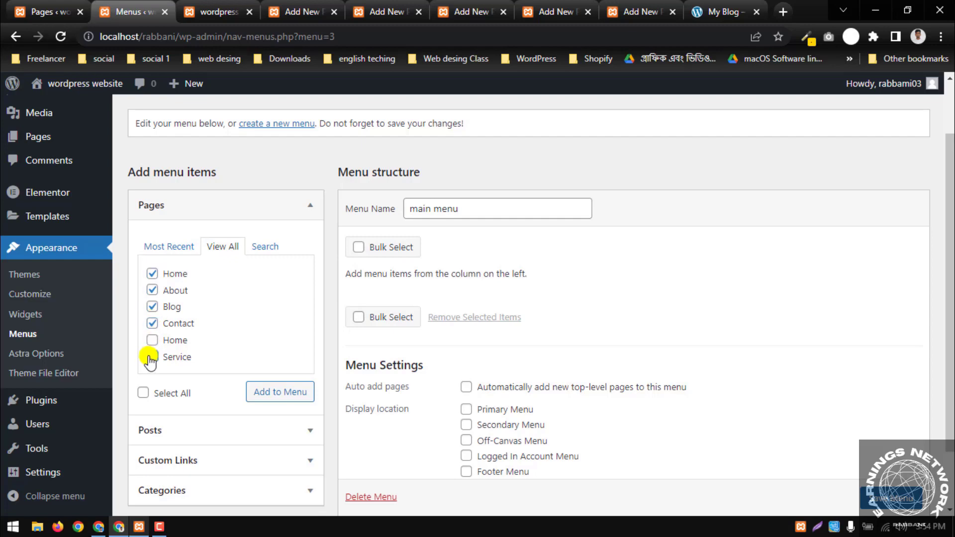
left_click(152, 357)
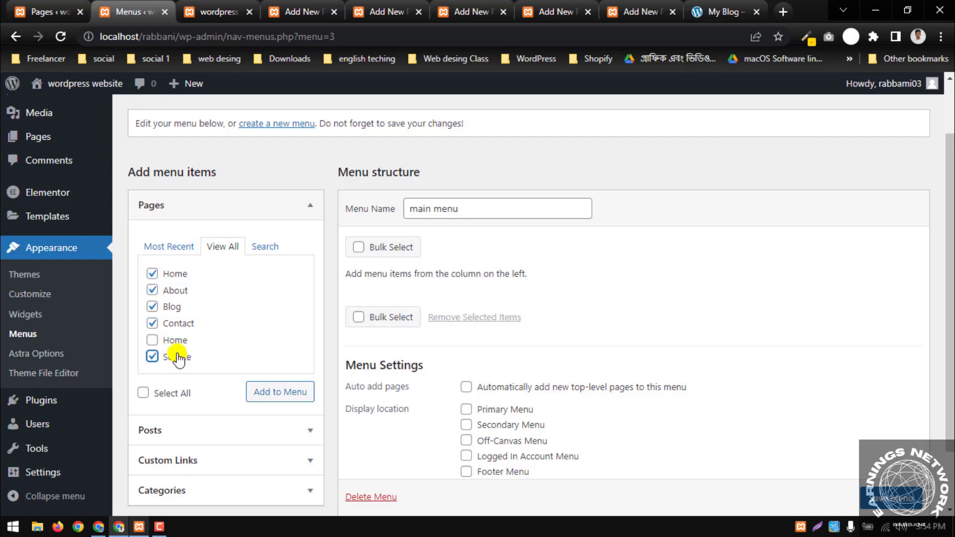
left_click(267, 397)
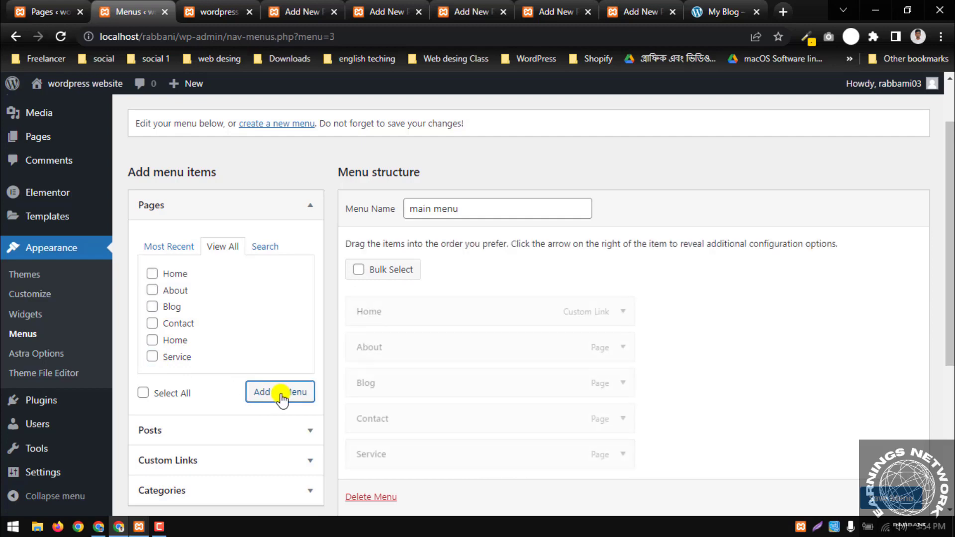
Move the Service item between About and Blog in the menu structure, comparing the order with the reference site's menu.
scroll(294, 324, "down", 1)
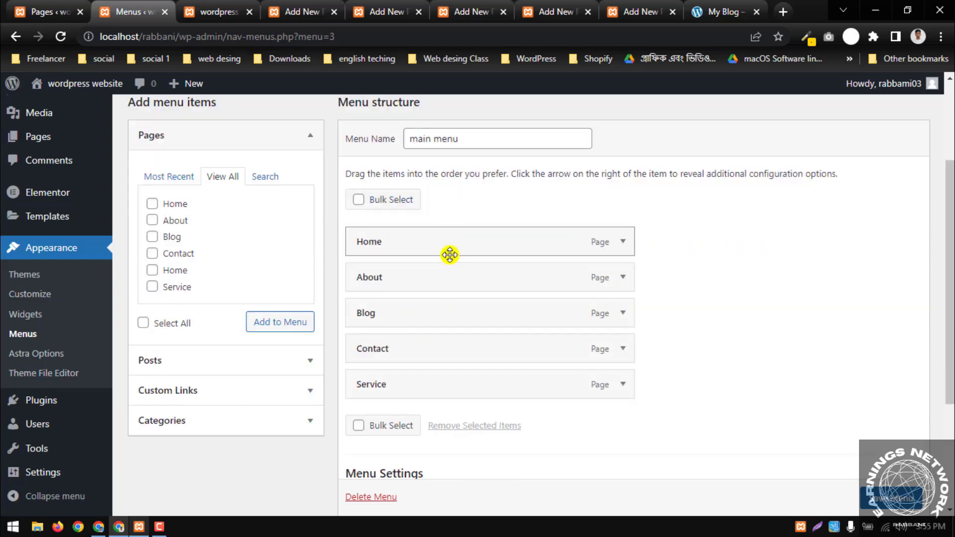
scroll(448, 269, "down", 1)
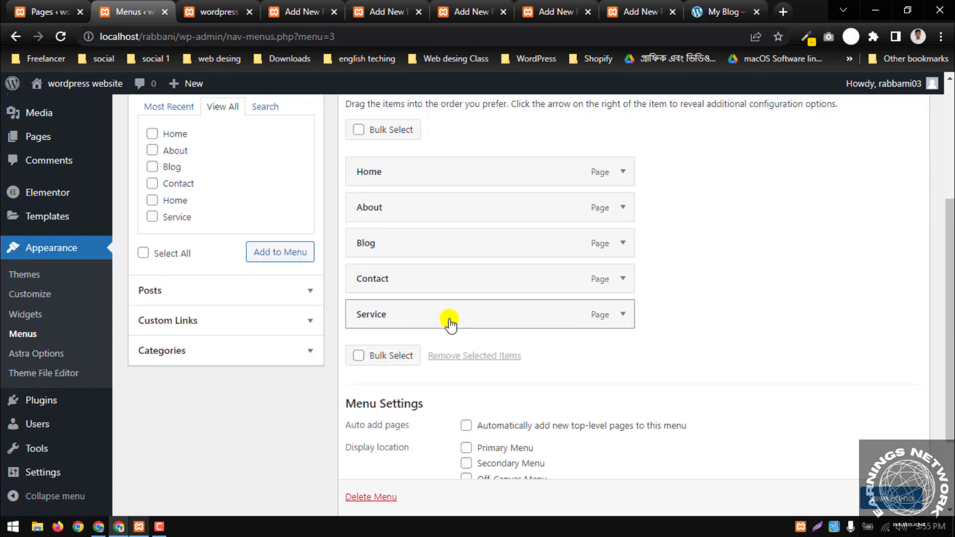
left_click(712, 12)
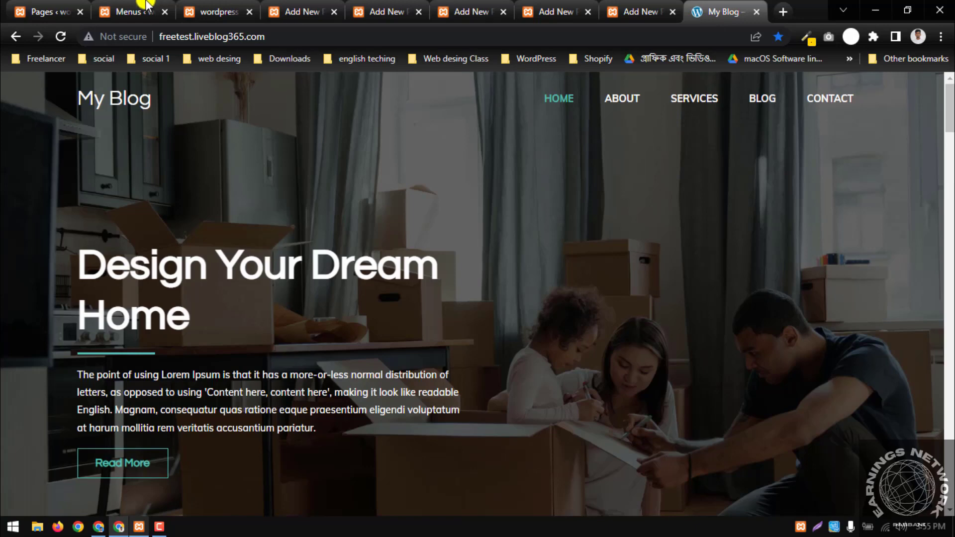
left_click(146, 7)
left_click(735, 7)
left_click(130, 9)
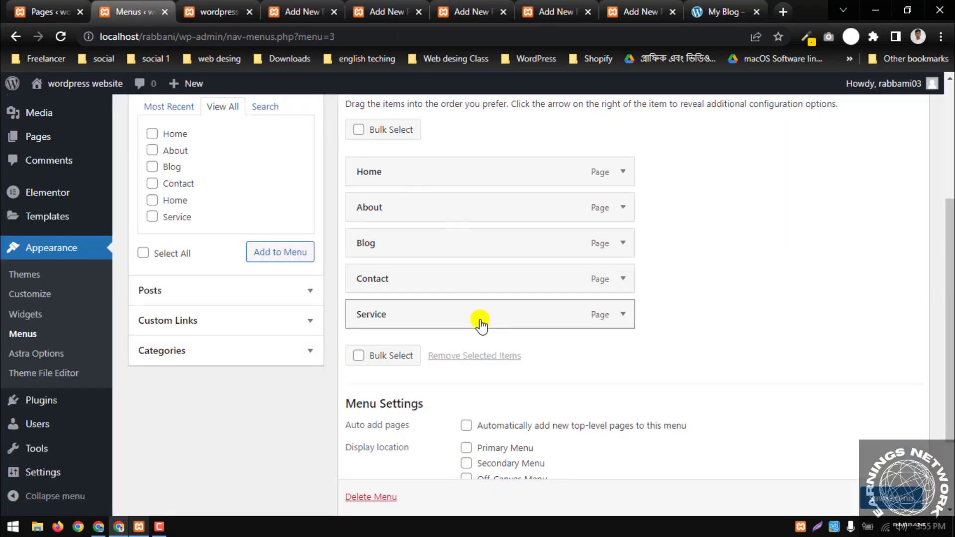
left_click_drag(471, 321, 448, 256)
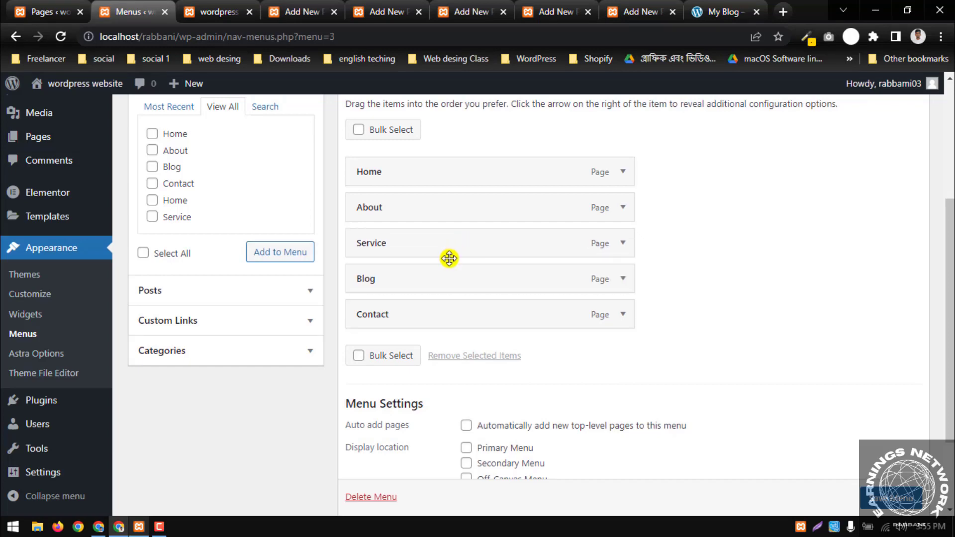
left_click(711, 11)
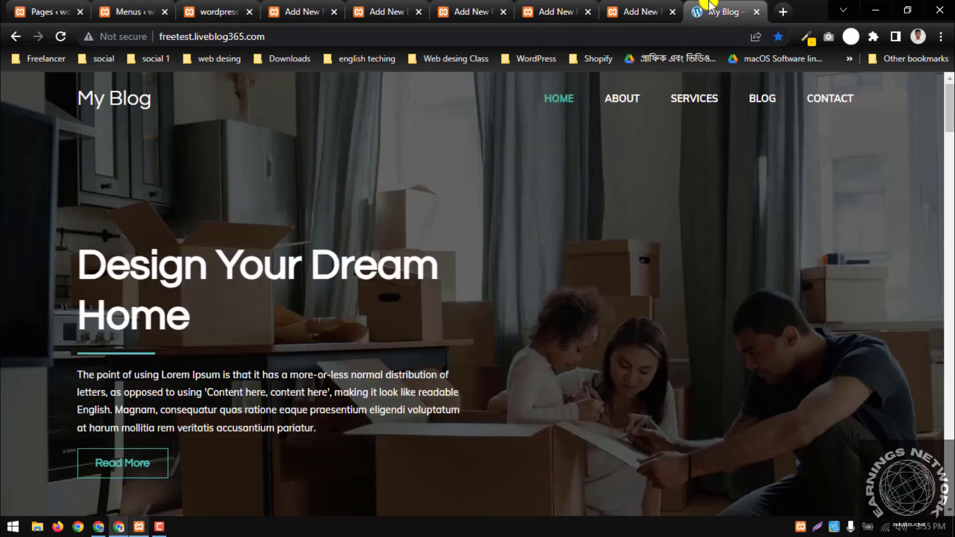
left_click(133, 12)
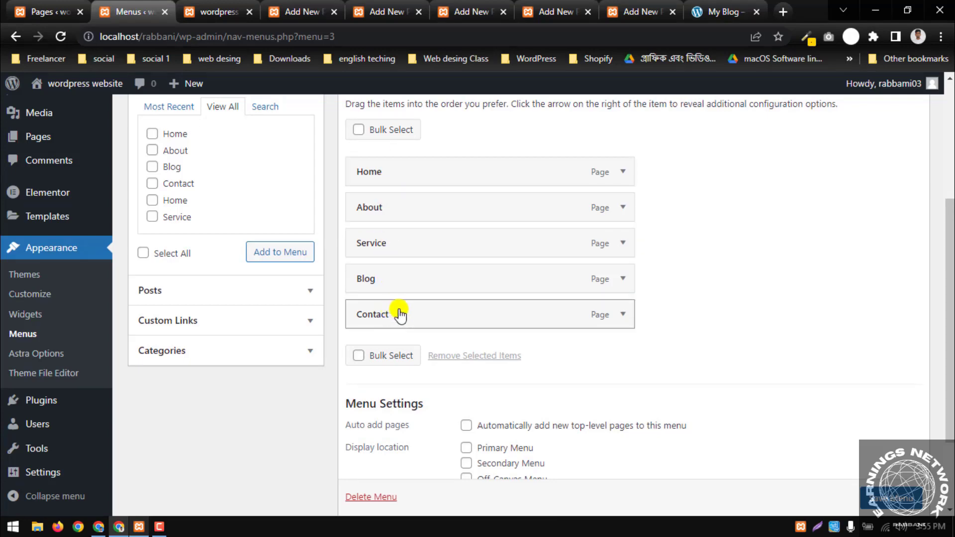
Assign the main menu to the Primary Menu display location, save it, and reload the local site to check the navigation.
scroll(535, 316, "down", 2)
scroll(535, 313, "up", 2)
scroll(527, 320, "down", 2)
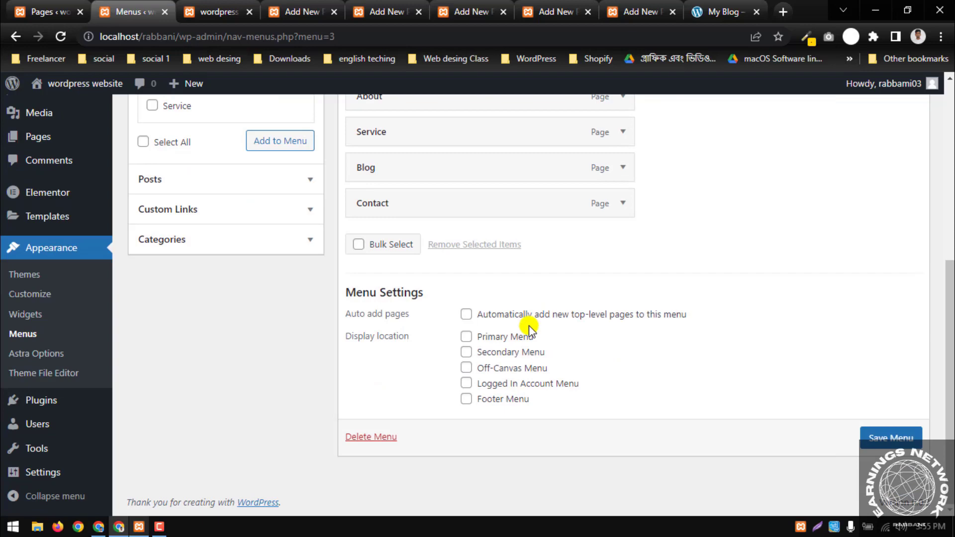
left_click(466, 337)
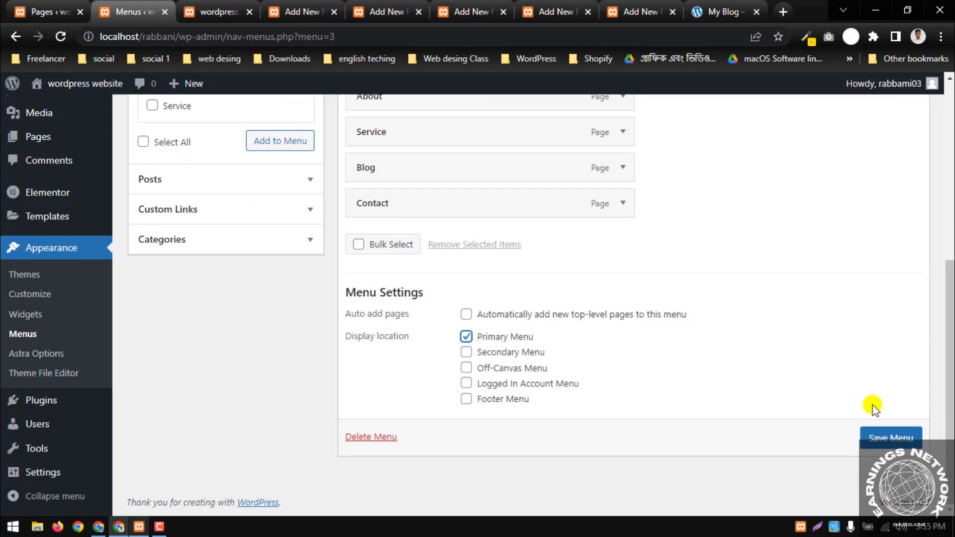
left_click(883, 438)
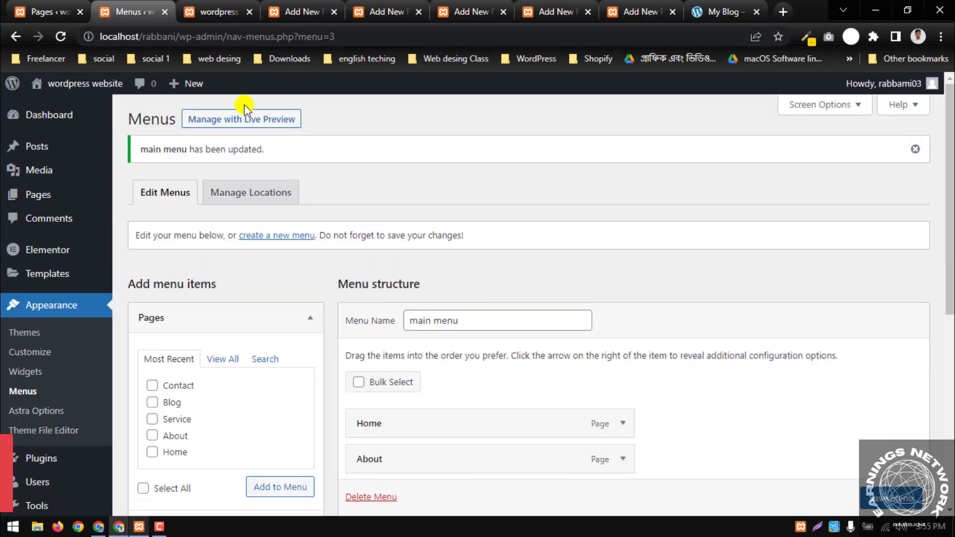
left_click(220, 11)
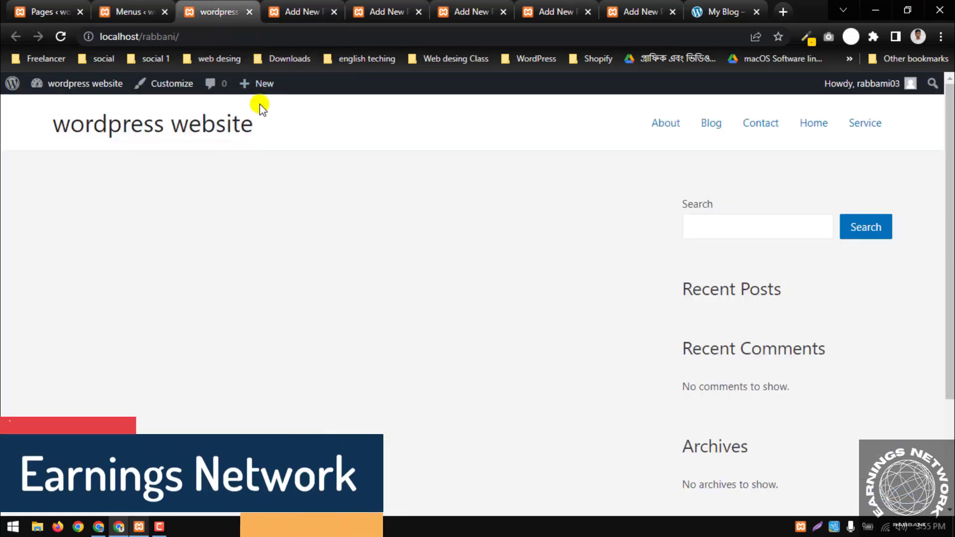
left_click(59, 36)
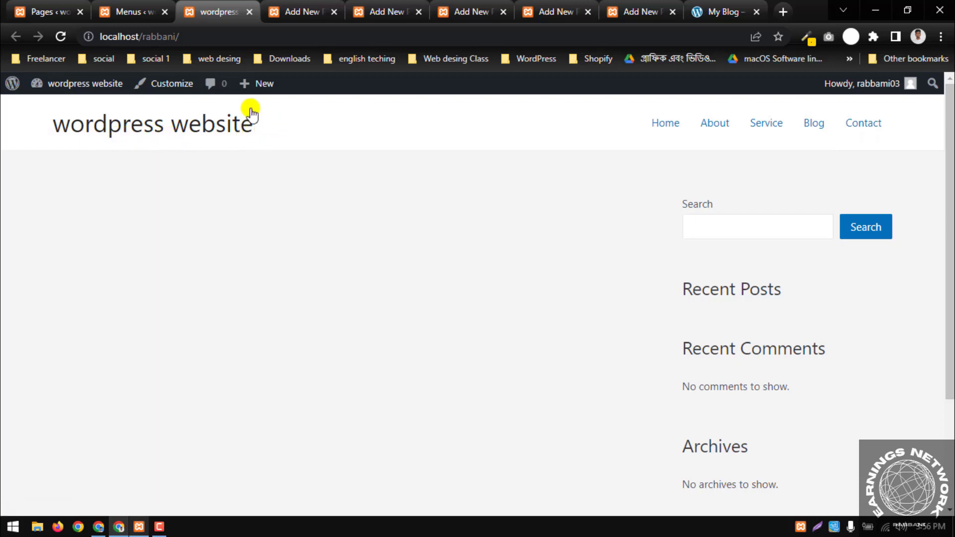
Open the Site Title & Logo settings of the Header Builder in the local site's theme customizer.
left_click(129, 8)
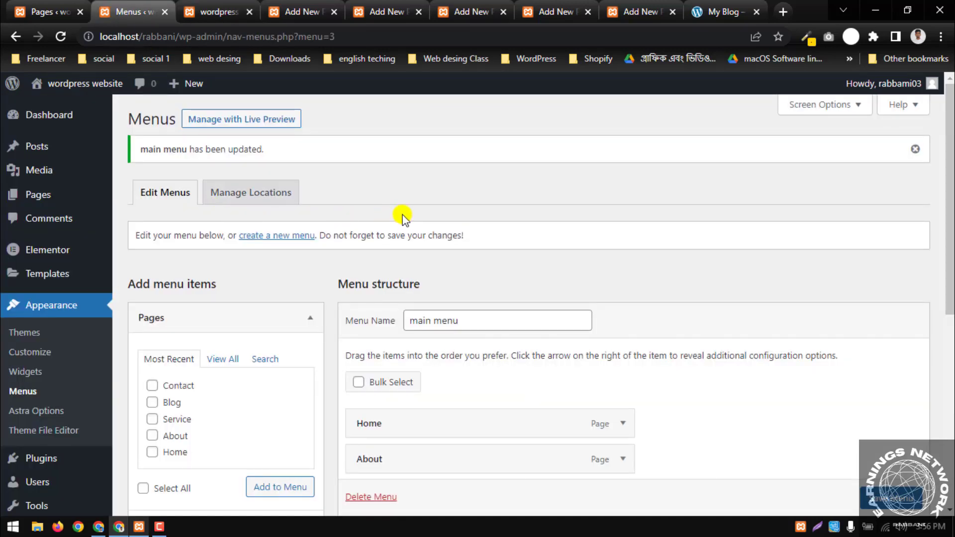
scroll(377, 199, "down", 1)
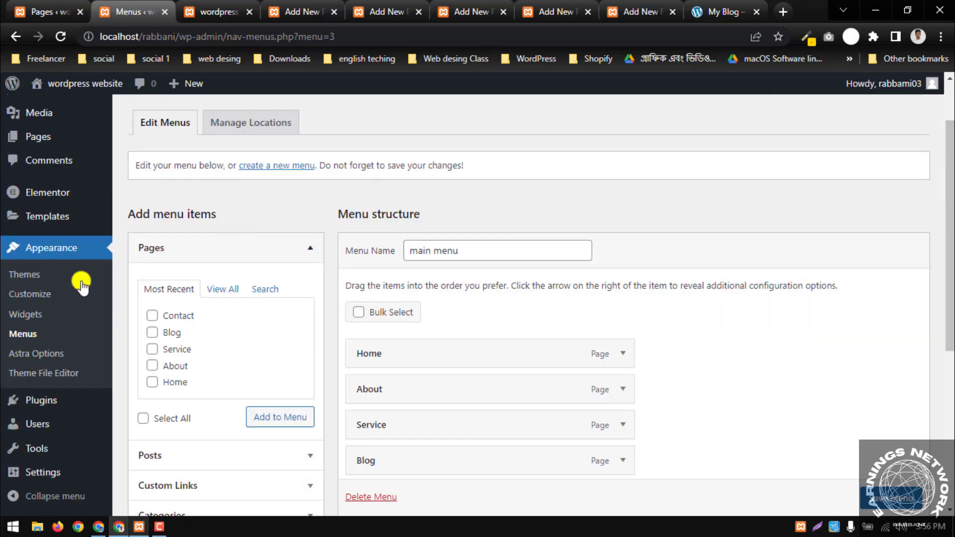
left_click(40, 299)
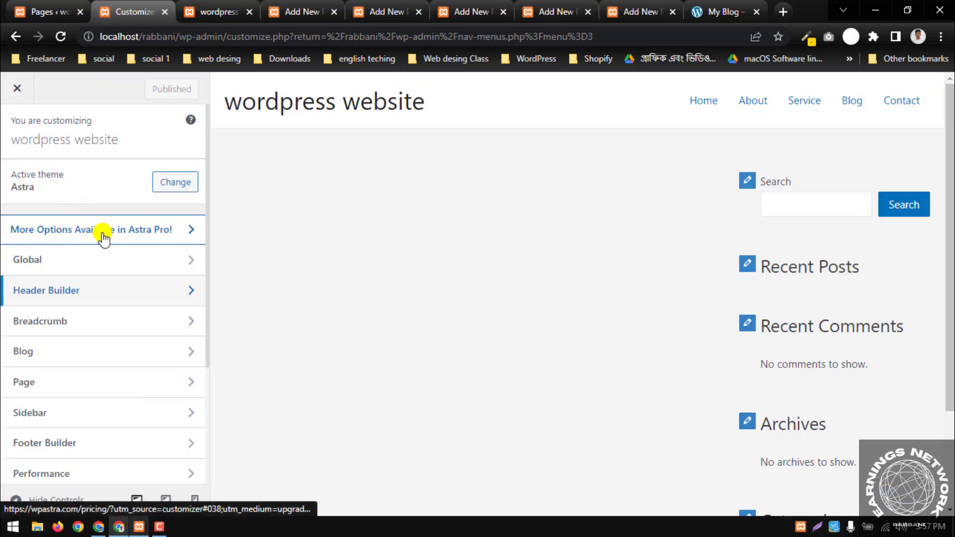
scroll(50, 249, "down", 1)
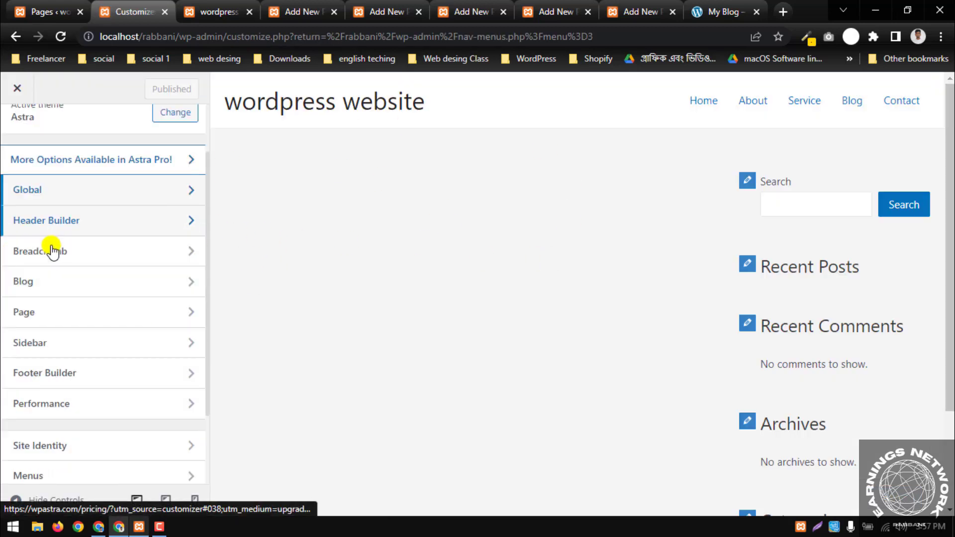
left_click(87, 228)
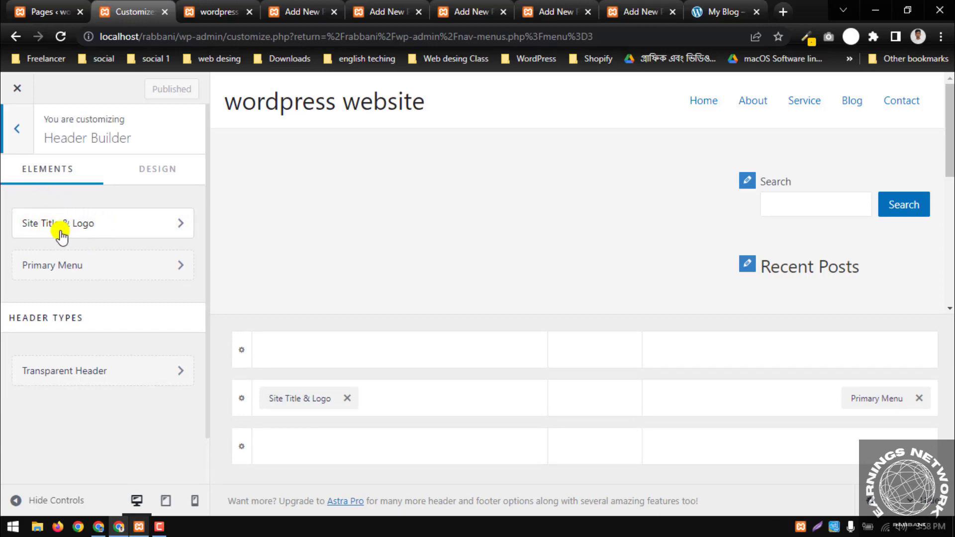
left_click(130, 227)
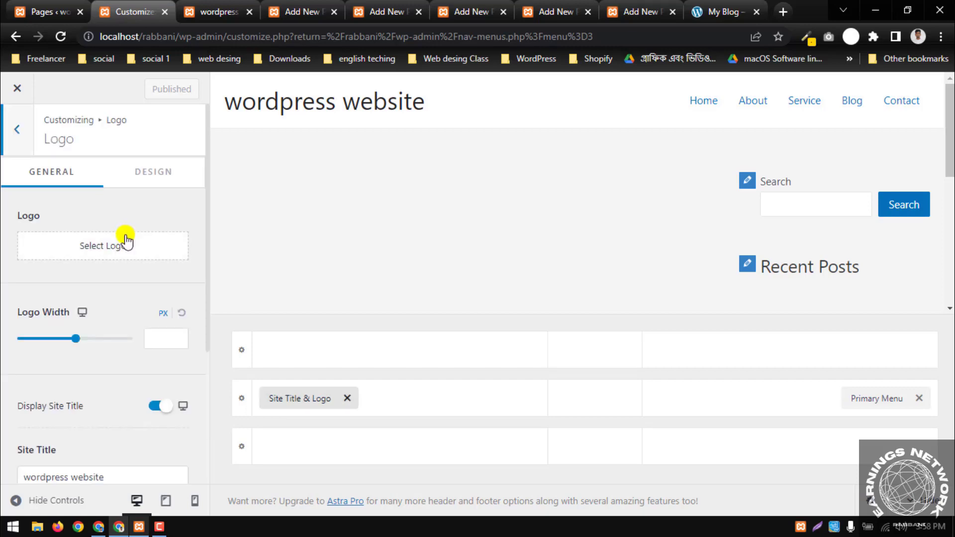
scroll(125, 240, "down", 4)
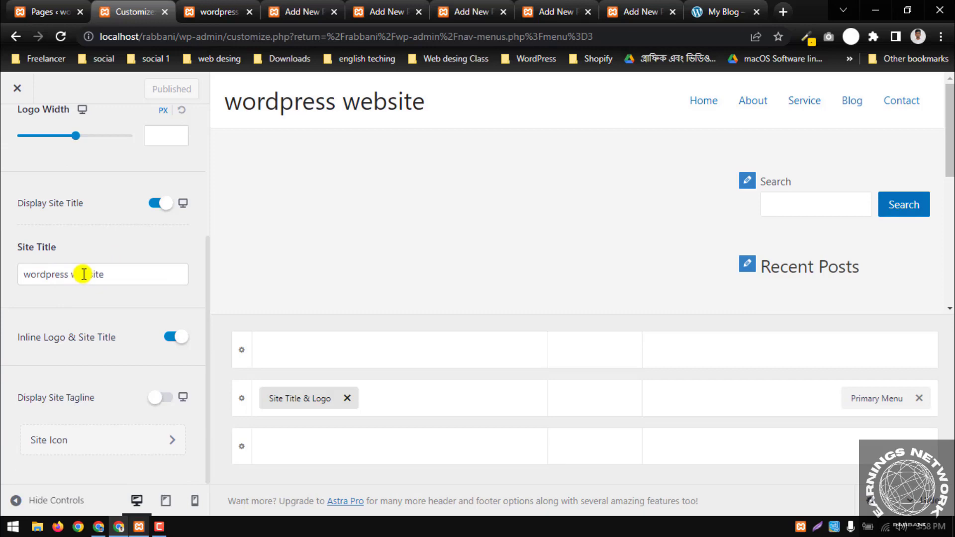
Change the site title to "MY Blog" as on the reference site, publish it, and reload the local site to check.
triple_click(82, 274)
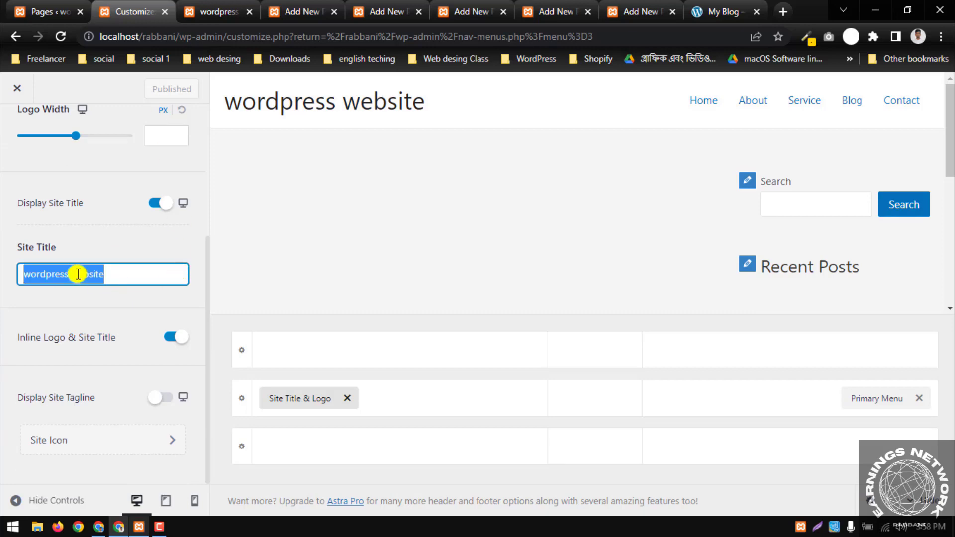
triple_click(94, 275)
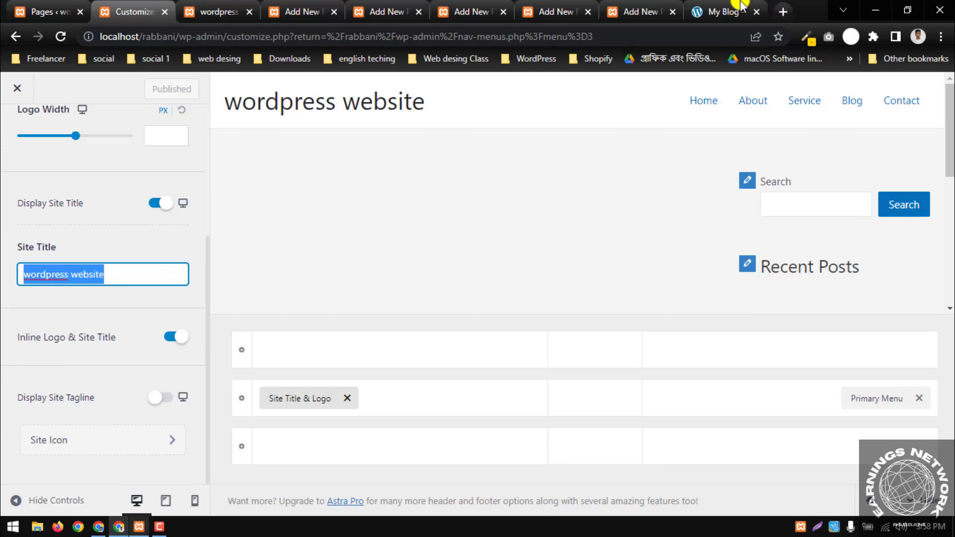
left_click(724, 12)
left_click(127, 11)
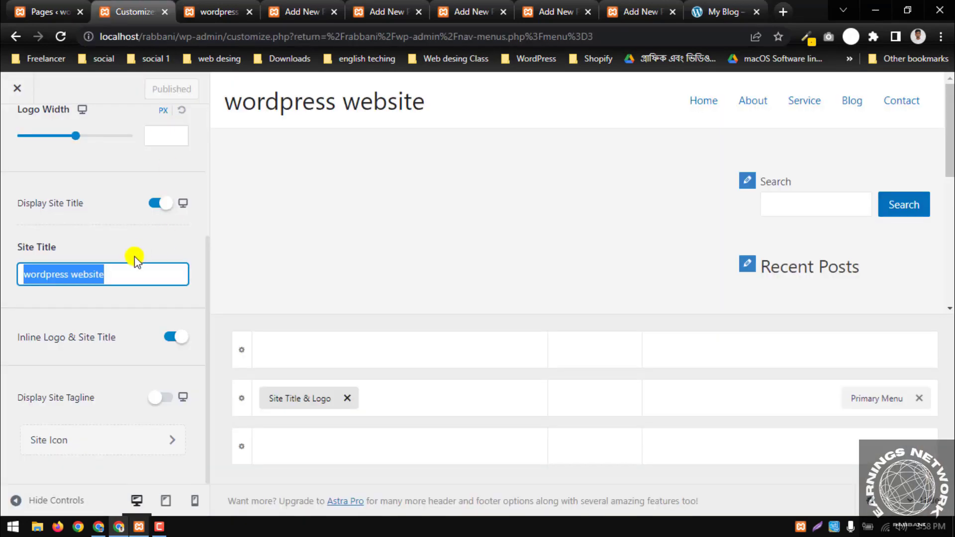
type("MY Blog")
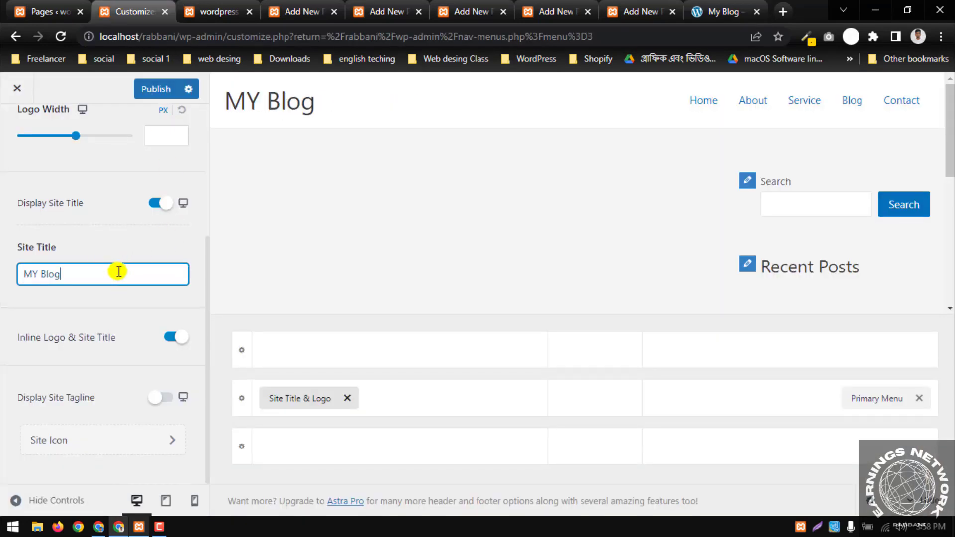
triple_click(119, 271)
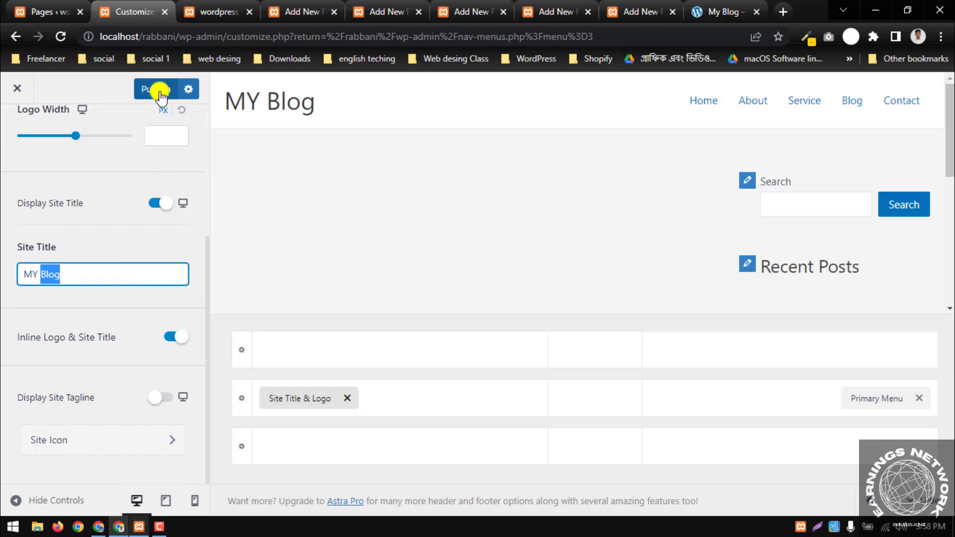
left_click(158, 90)
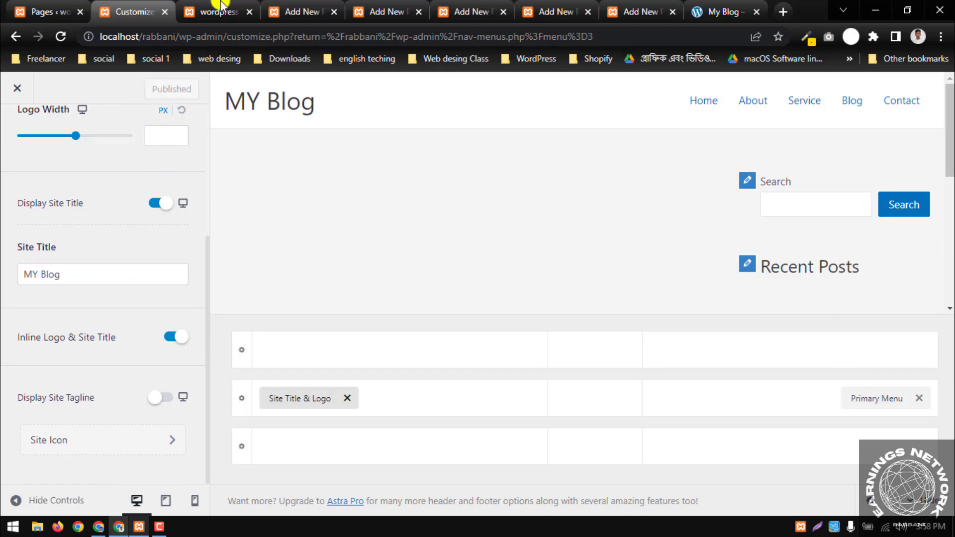
left_click(220, 5)
left_click(58, 37)
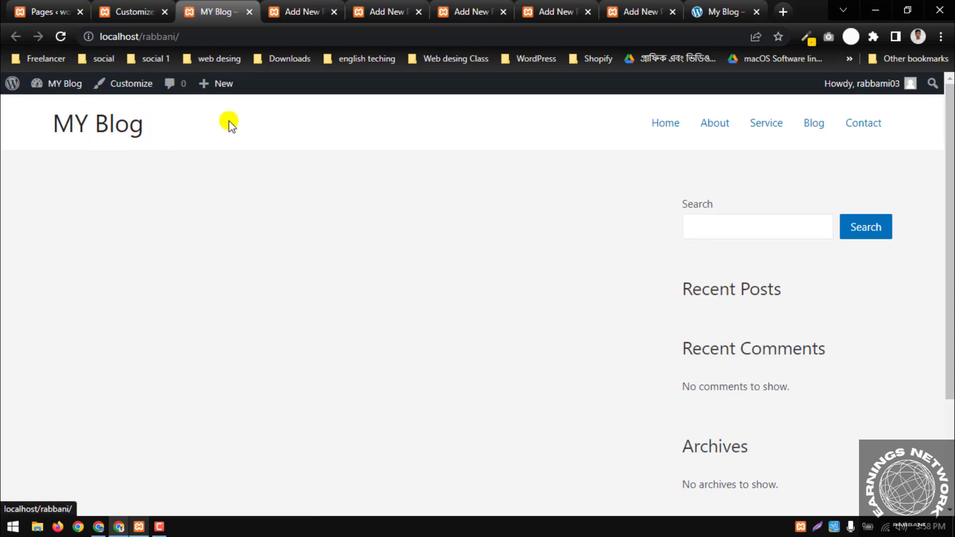
Upload kindpng_1400810.png from the New folder in Downloads as the image for the site icon.
left_click(133, 9)
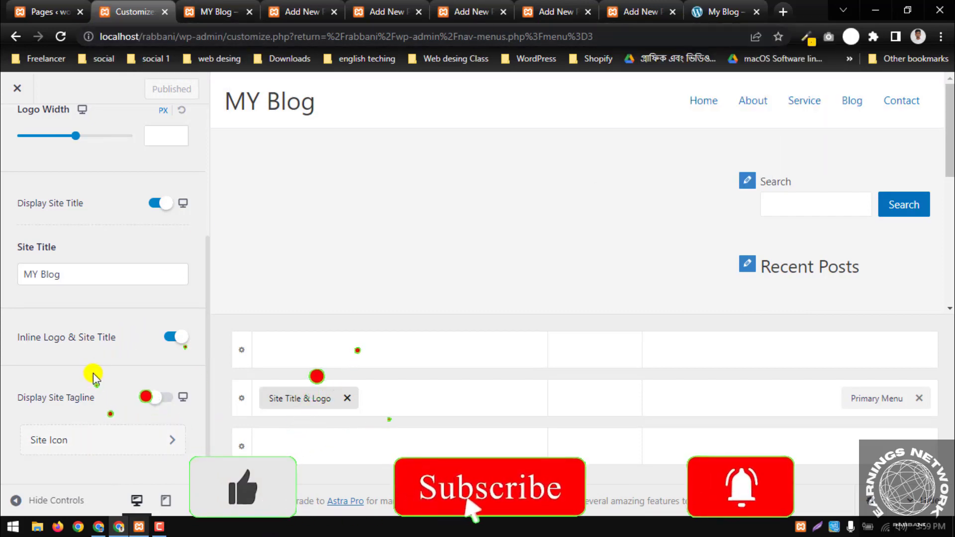
left_click(88, 441)
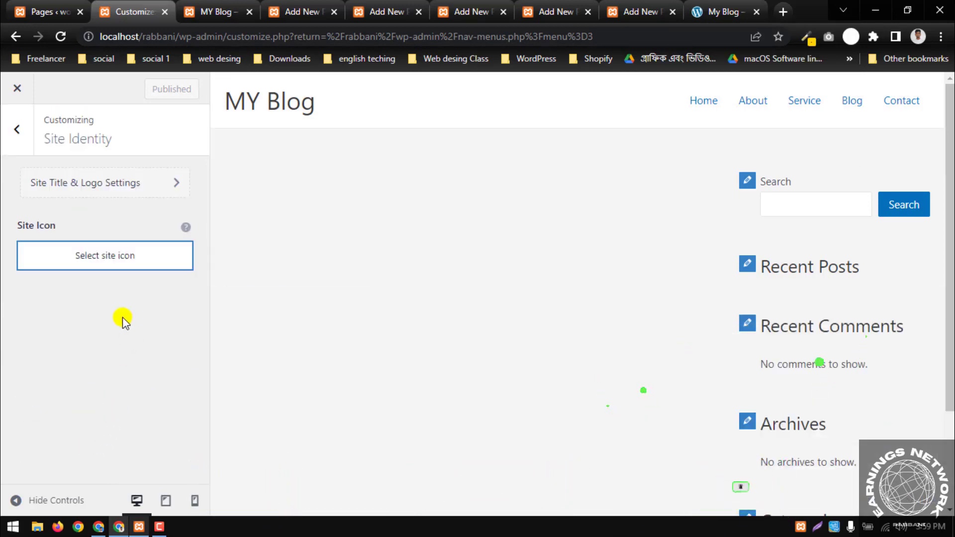
left_click(98, 264)
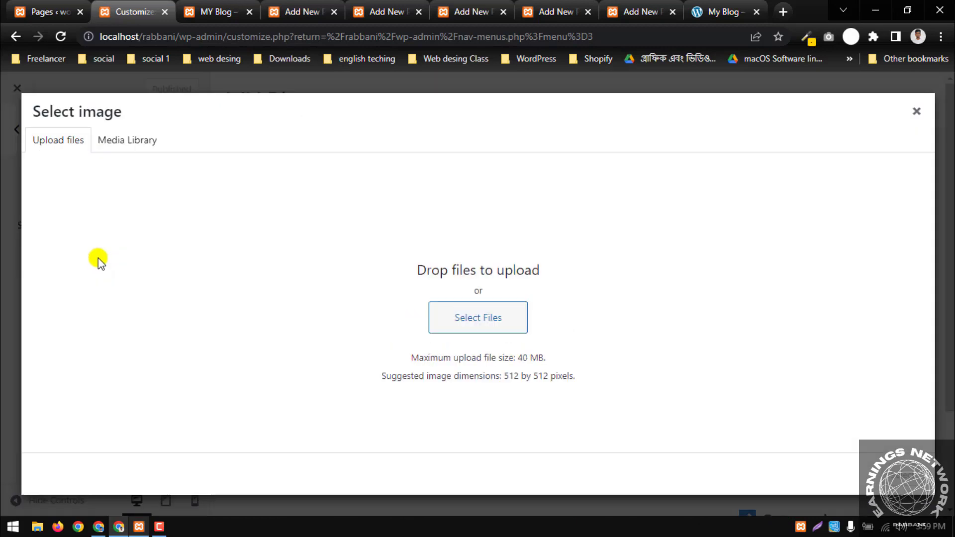
left_click(494, 321)
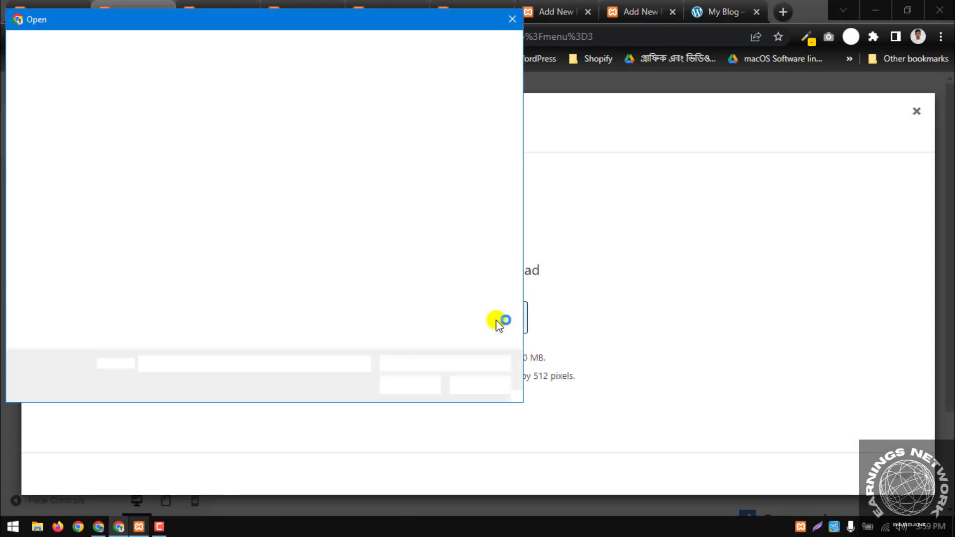
left_click(64, 150)
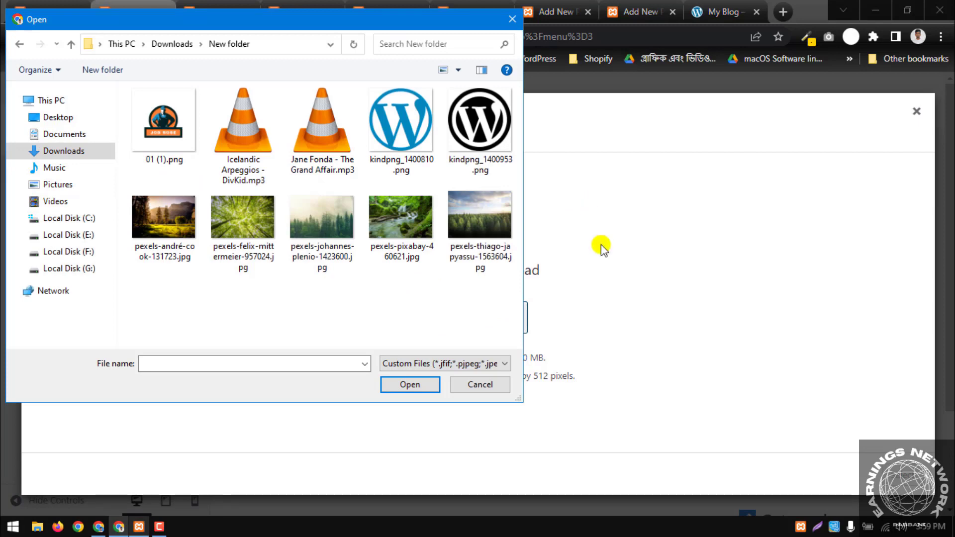
left_click(404, 142)
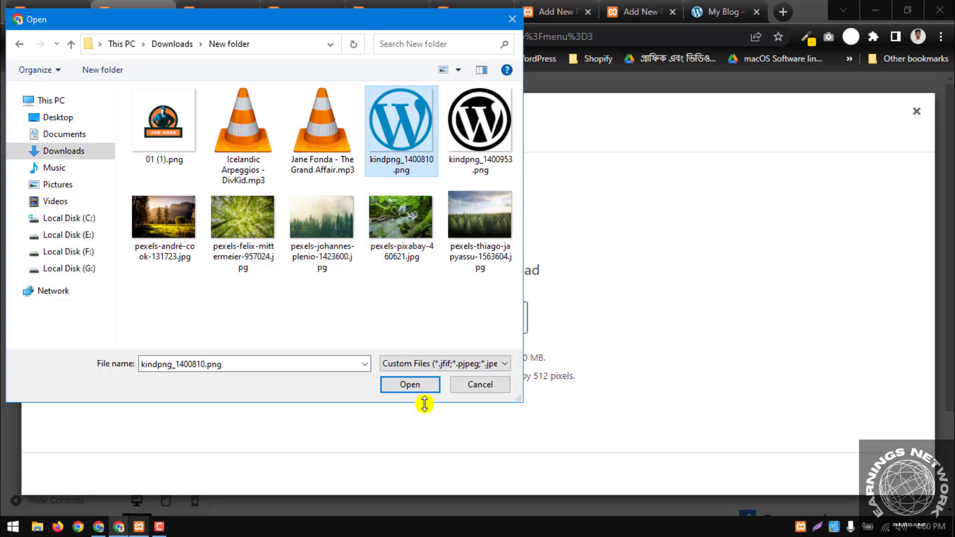
left_click(424, 386)
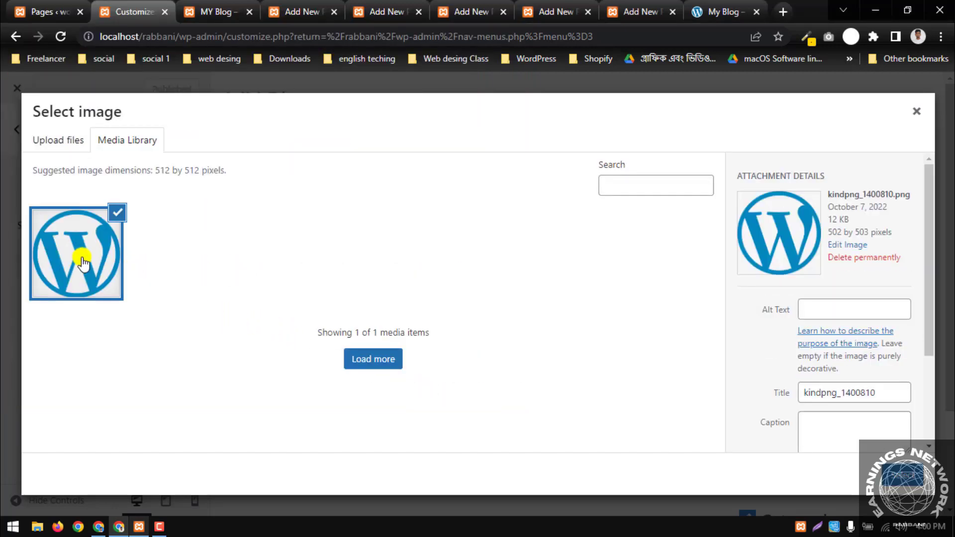
Set the uploaded image as the site icon without cropping, publish it, and check the icon on the local site.
left_click(118, 286)
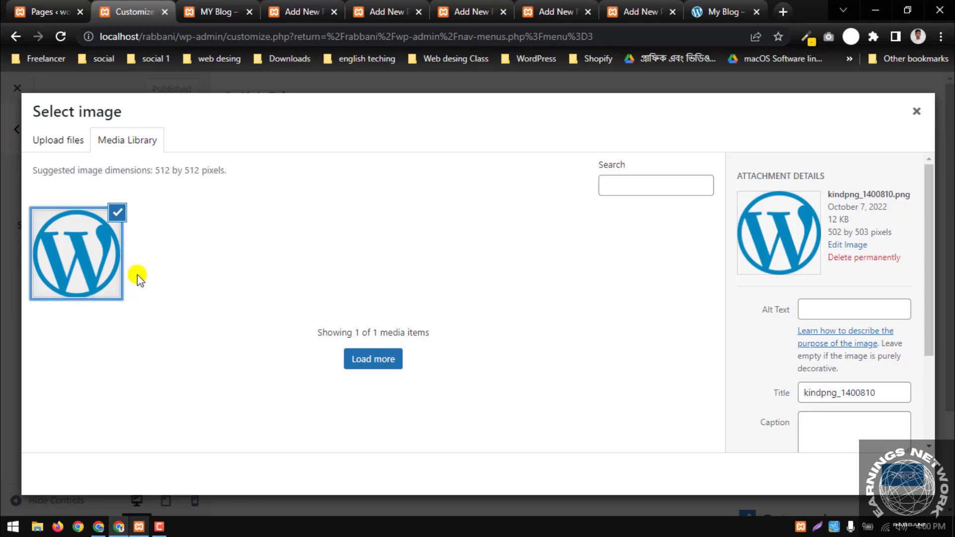
left_click(911, 480)
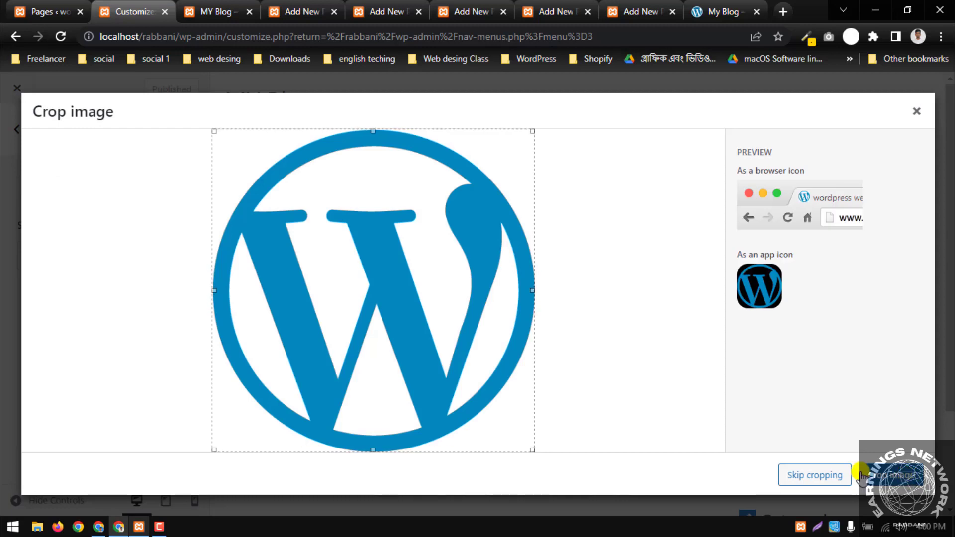
left_click(823, 479)
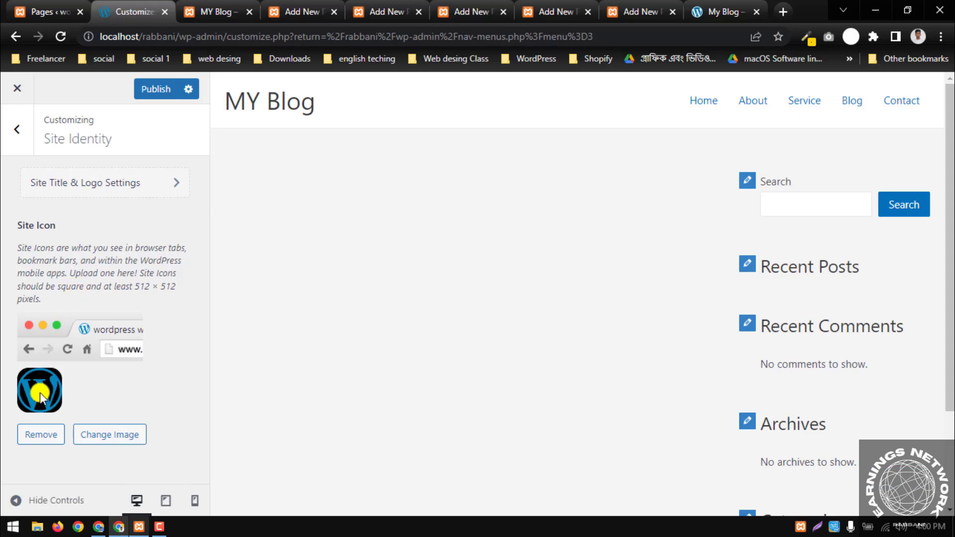
left_click(156, 92)
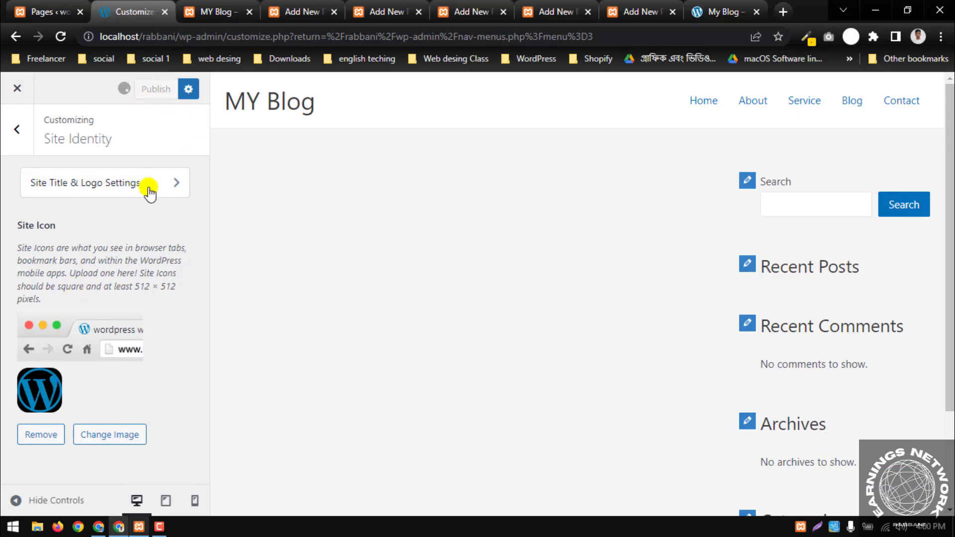
left_click(215, 11)
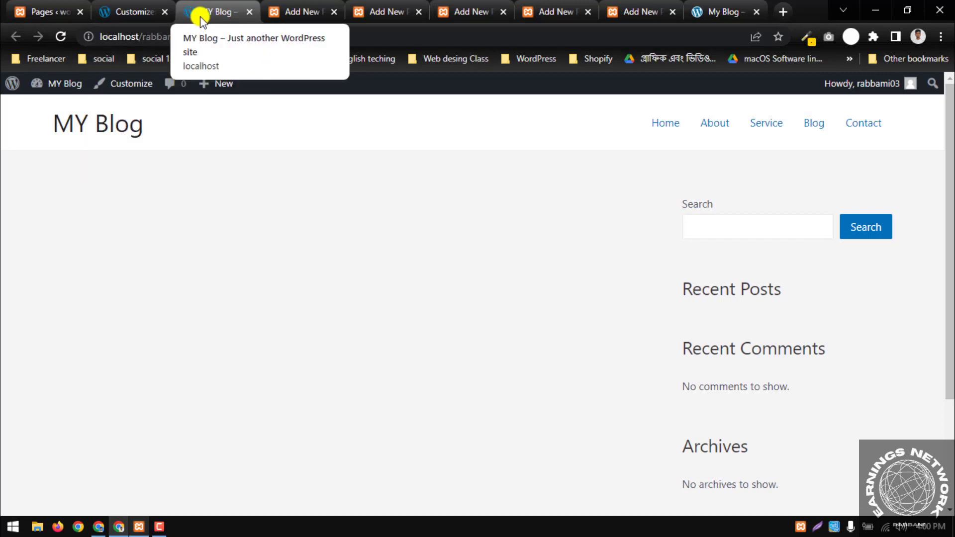
left_click(130, 11)
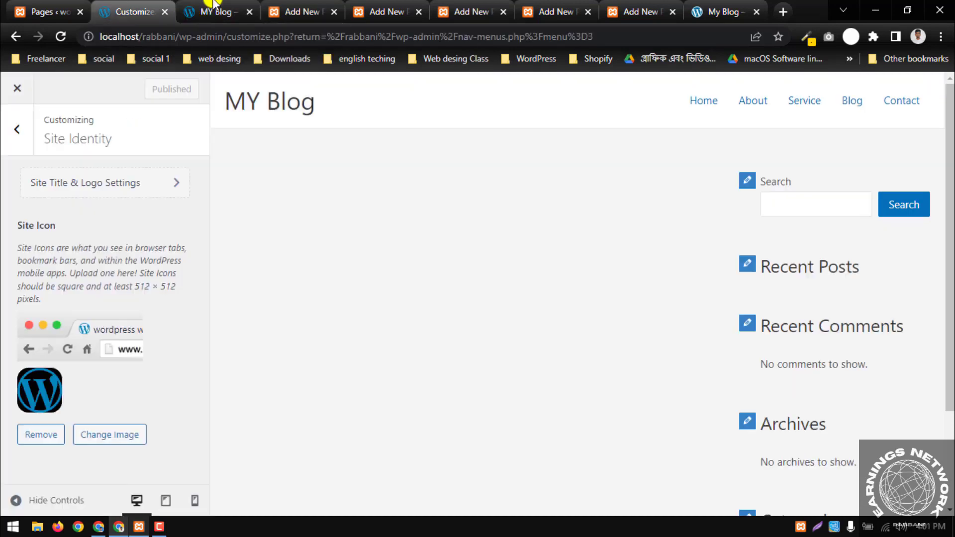
left_click(214, 11)
left_click(130, 11)
Return to the main customizer sections and open the Primary Menu settings in the Header Builder.
left_click(22, 135)
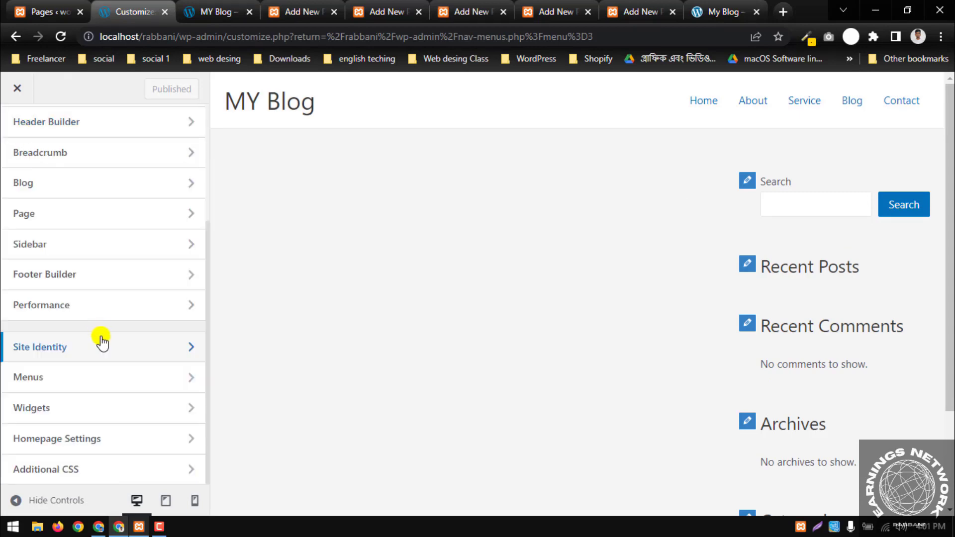
left_click(694, 100)
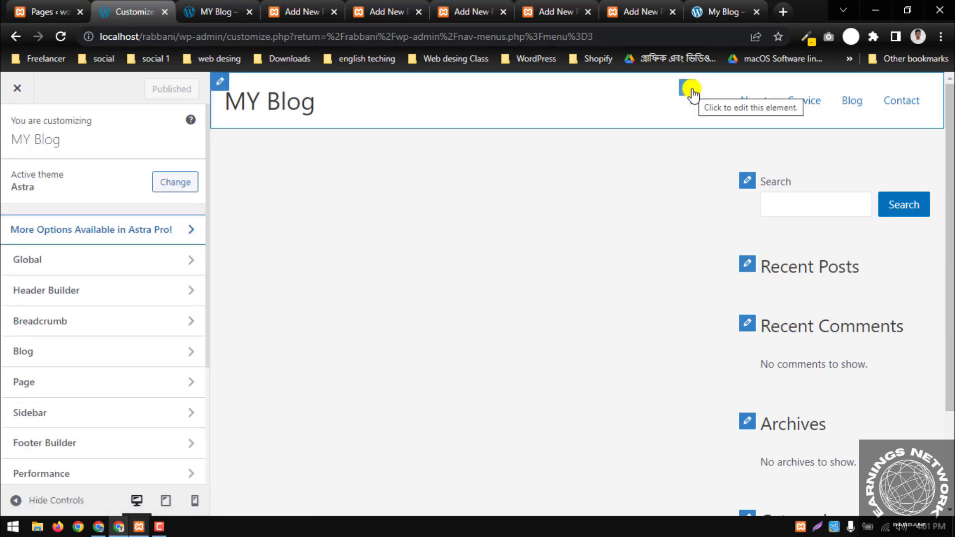
left_click(93, 292)
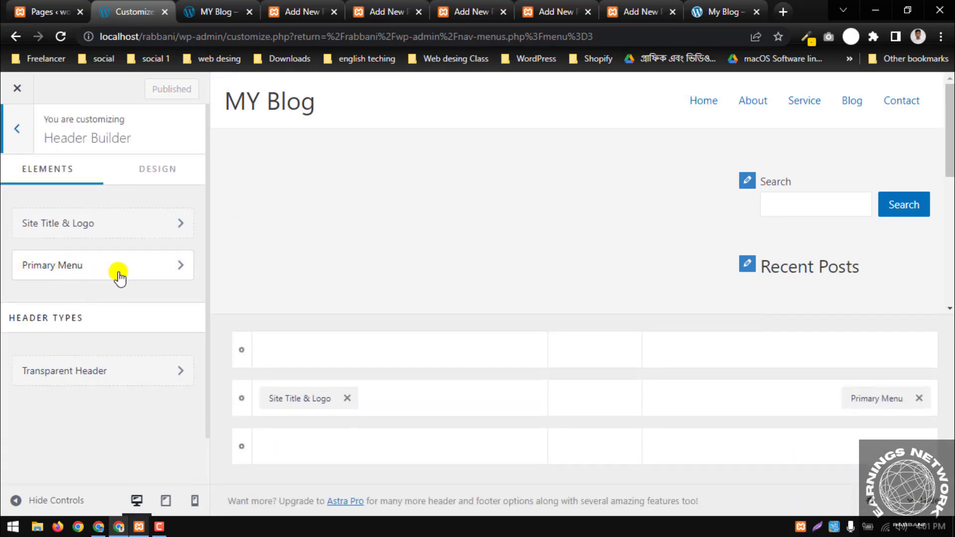
left_click(128, 274)
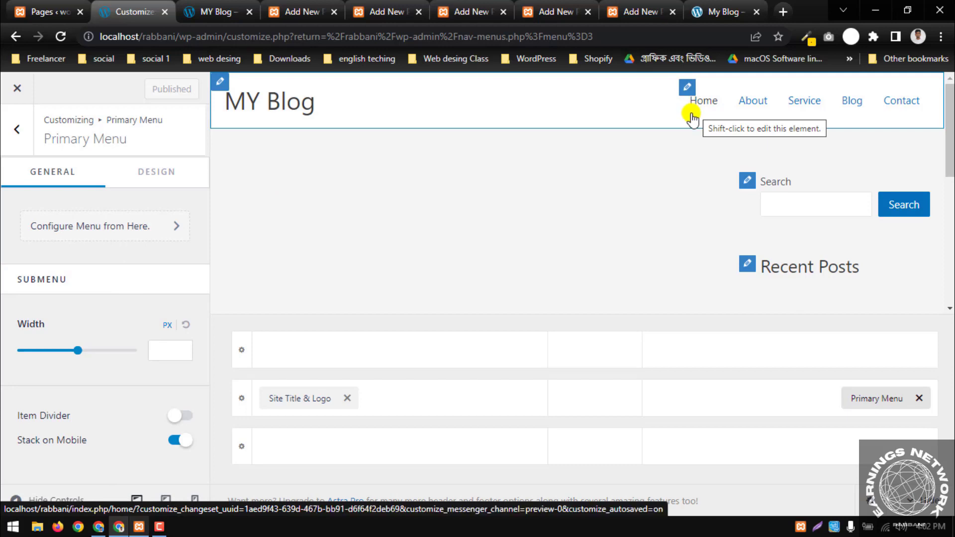
Inspect the font details of the Services menu item on the reference site with WhatFont, then return to the customizer.
left_click(719, 11)
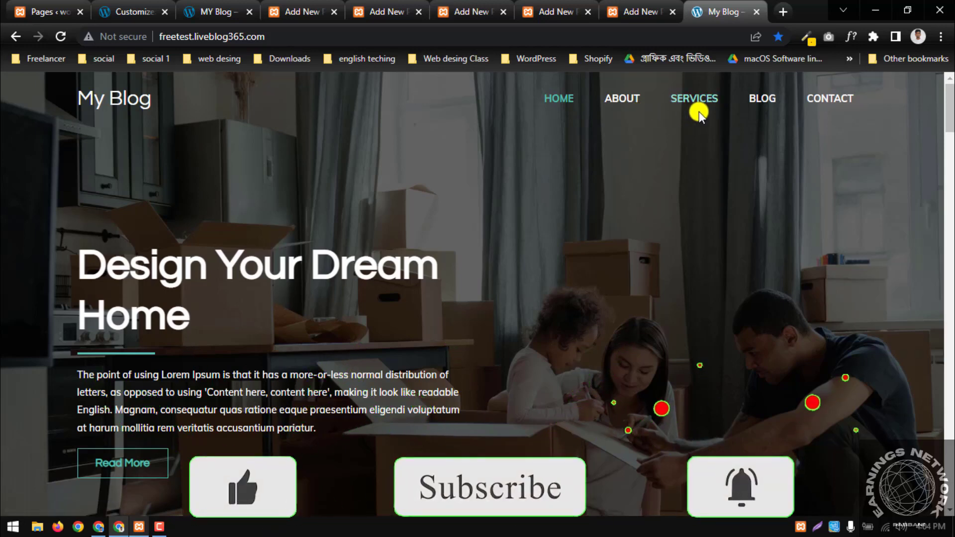
left_click(851, 36)
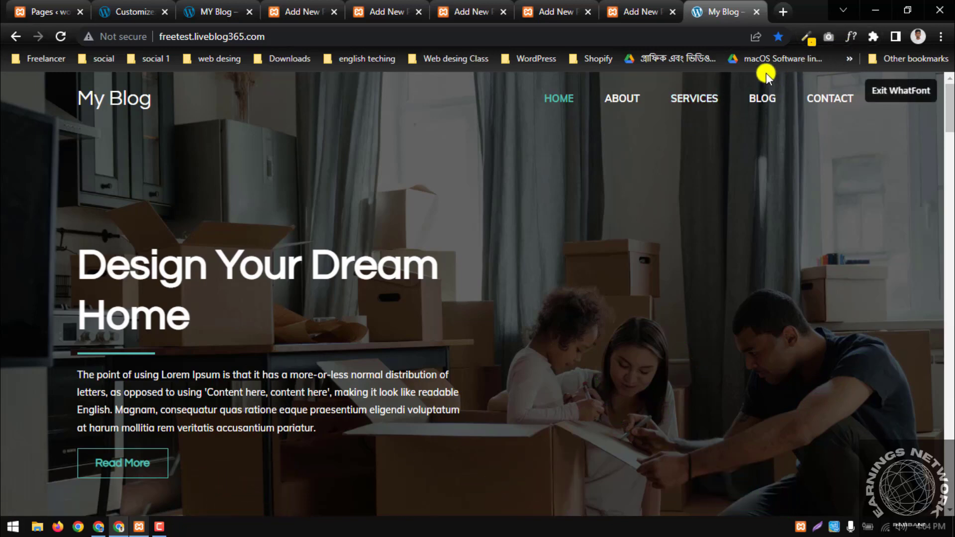
left_click(693, 100)
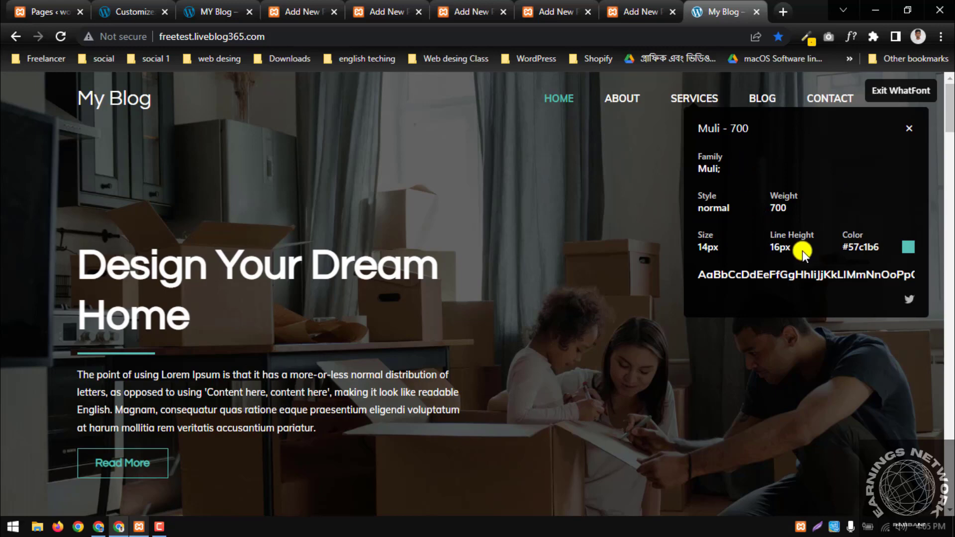
double_click(712, 130)
left_click(144, 10)
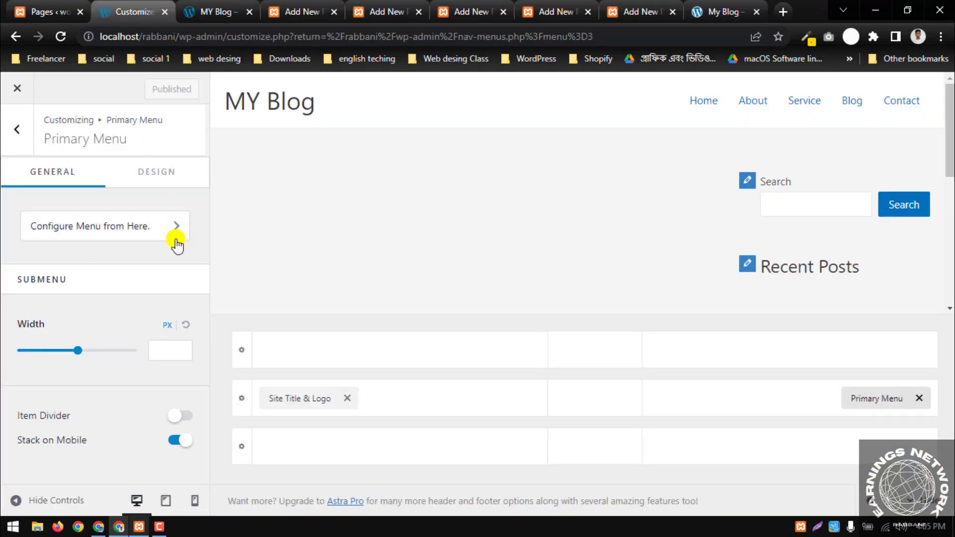
In the Primary Menu's design settings, set the menu font family to Mulish.
left_click(151, 176)
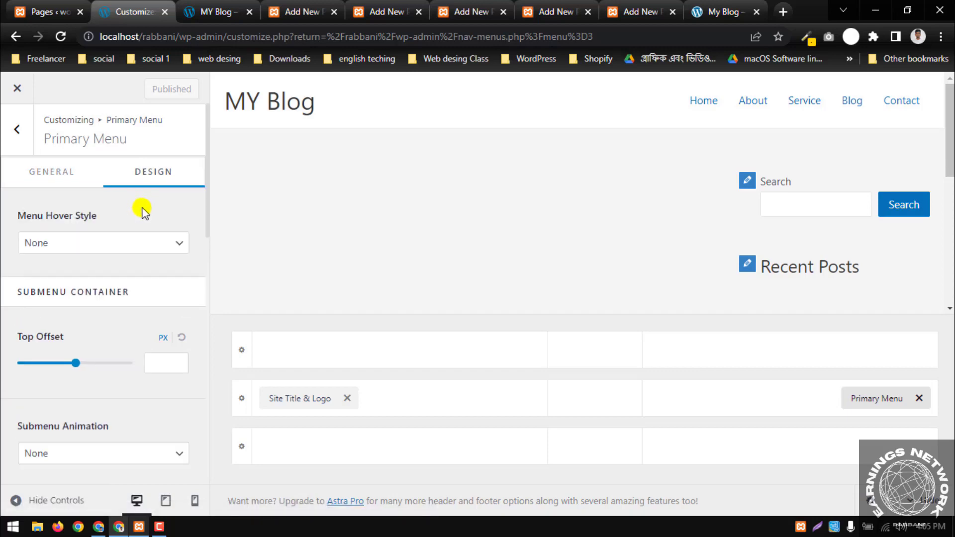
scroll(143, 212, "down", 8)
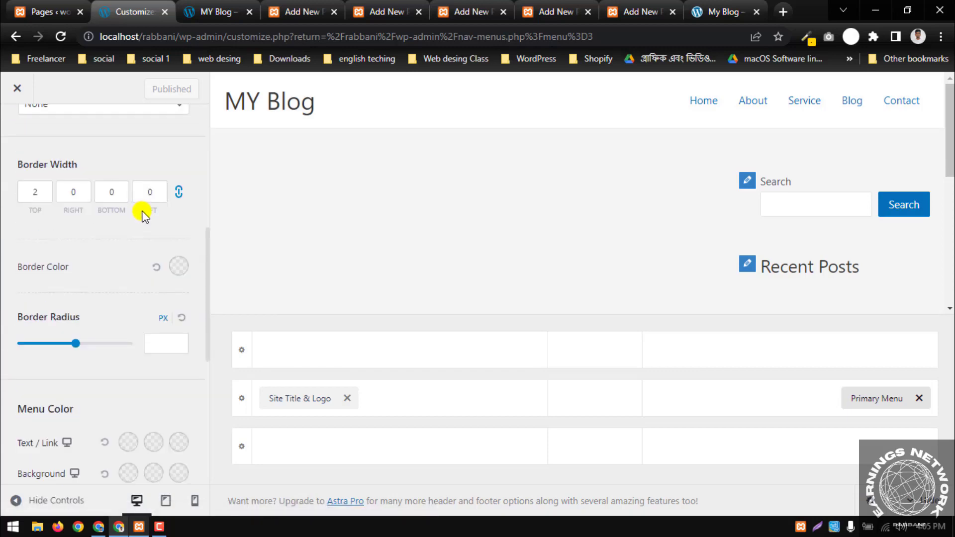
scroll(143, 216, "down", 7)
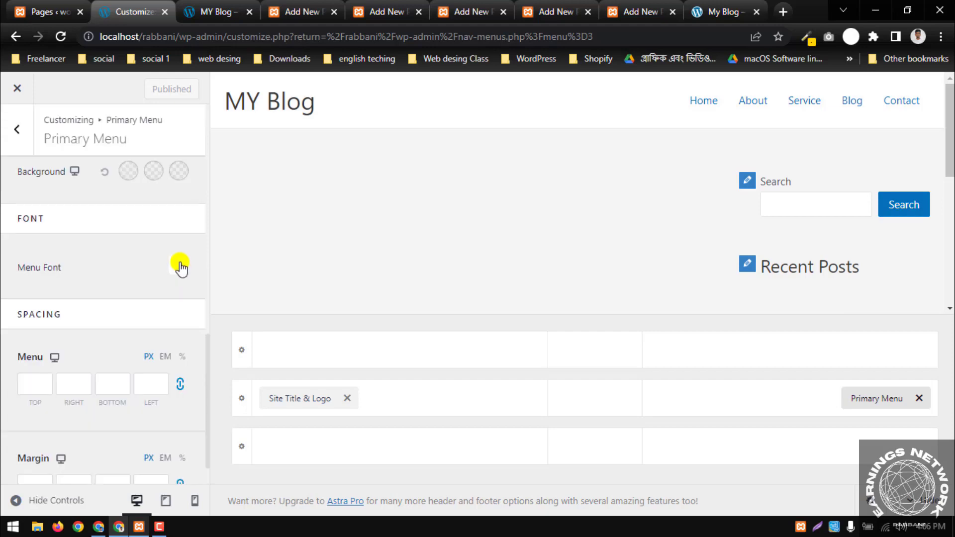
left_click(179, 268)
scroll(139, 273, "down", 2)
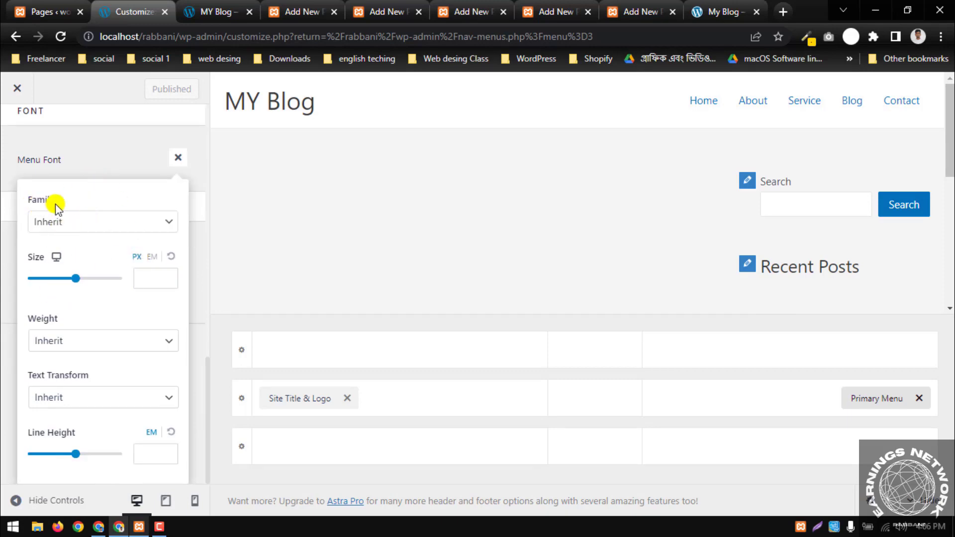
left_click(95, 228)
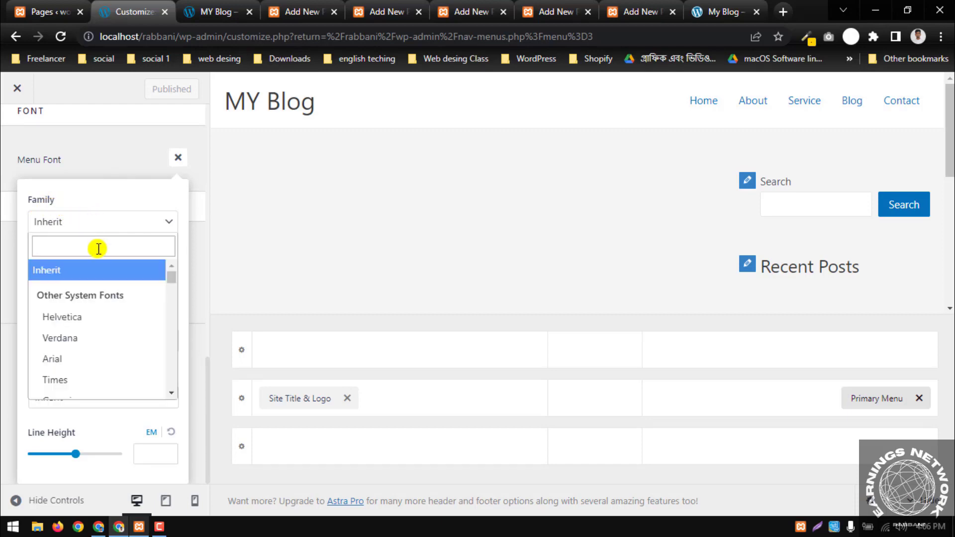
left_click(98, 249)
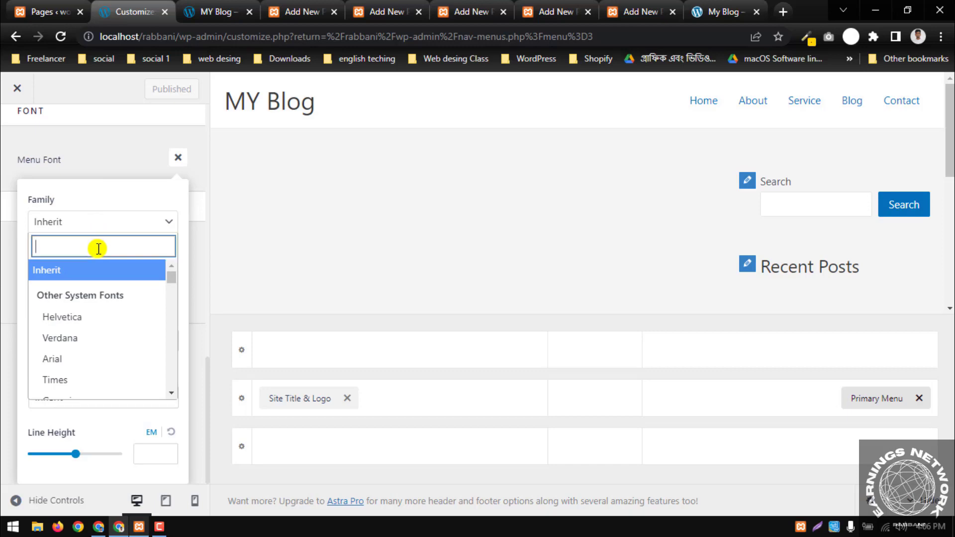
type("Muli")
key("BackSpace")
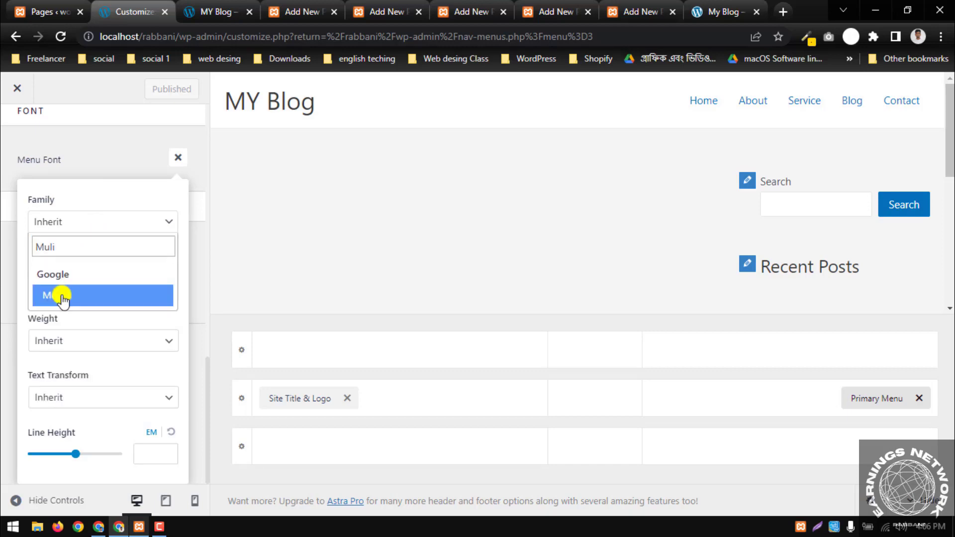
left_click(62, 297)
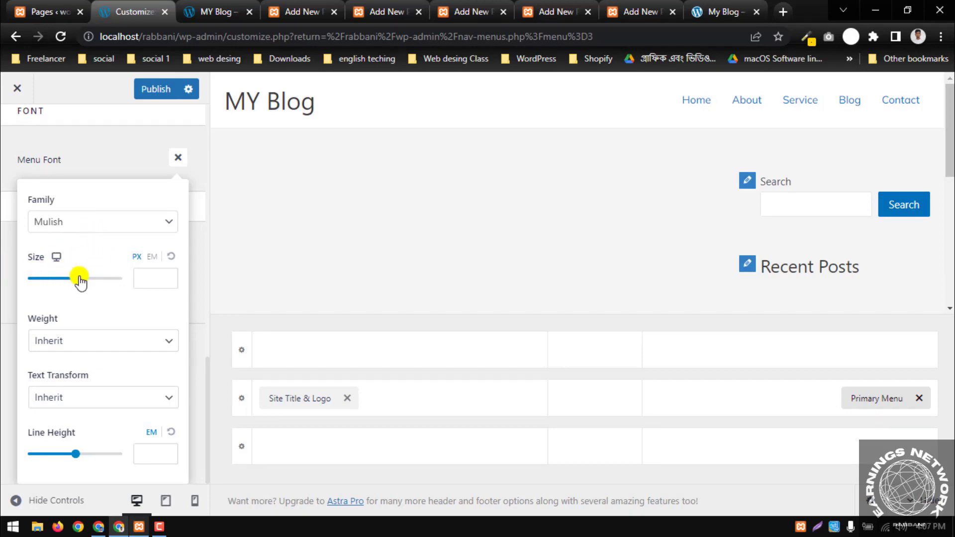
Set the menu font size to 14 px and its weight to Bold 700, checking both against the reference site's WhatFont details.
left_click(142, 278)
left_click(718, 11)
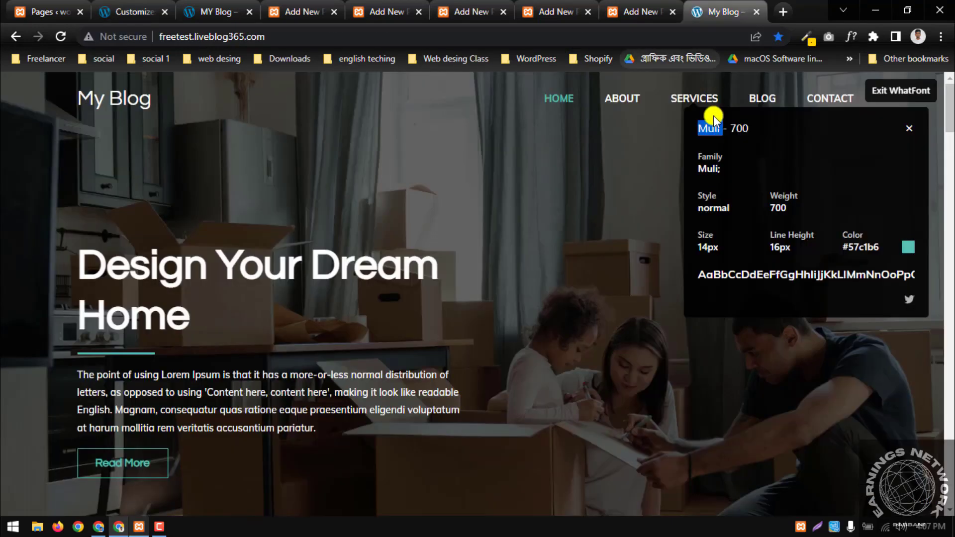
left_click(133, 12)
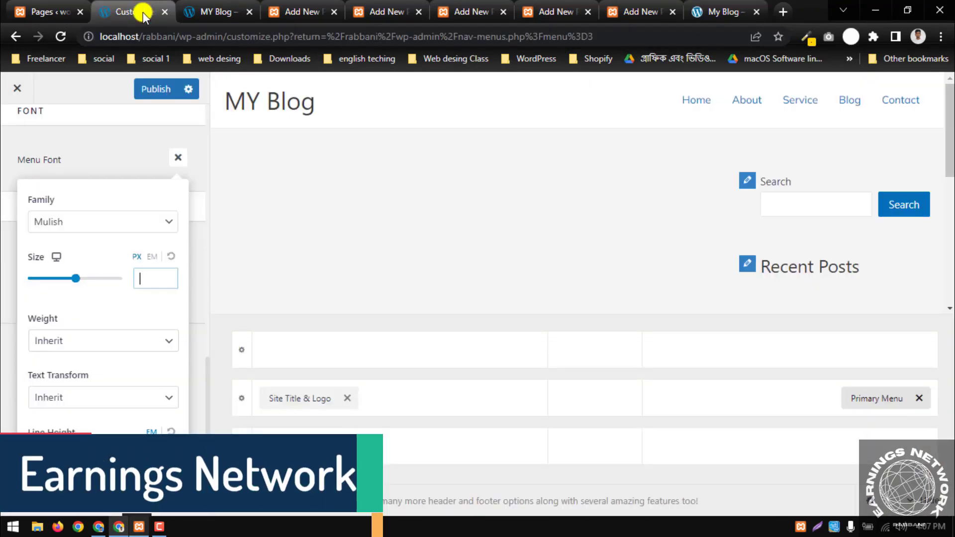
type("14")
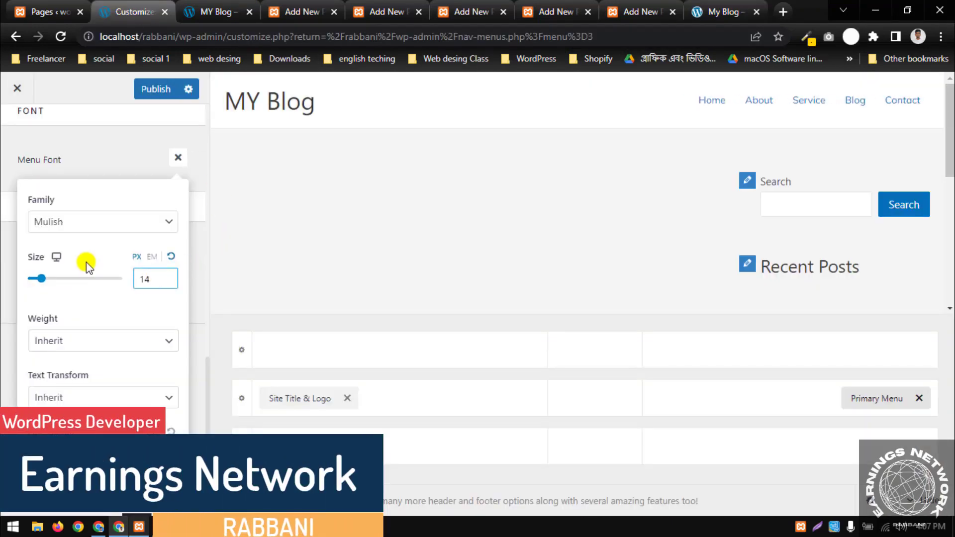
left_click(718, 6)
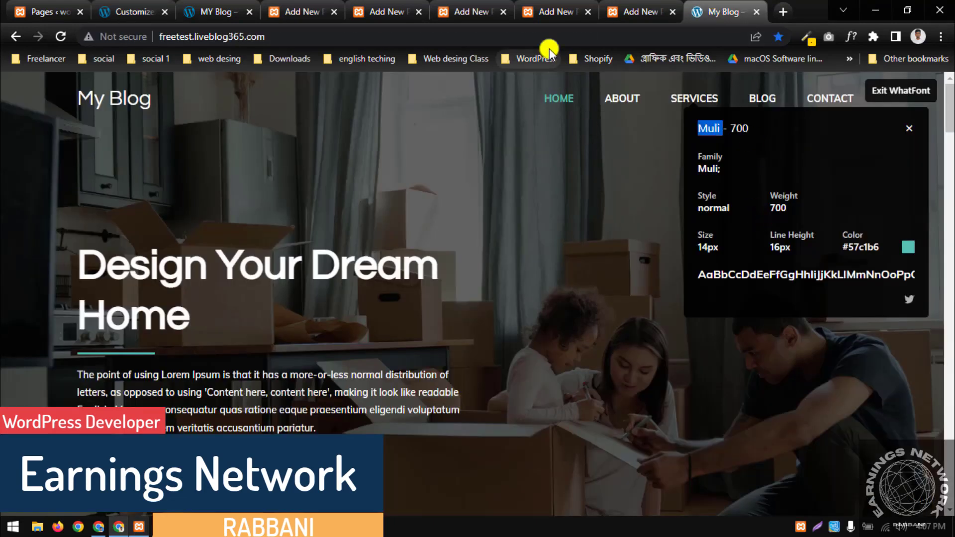
left_click(133, 12)
left_click(109, 349)
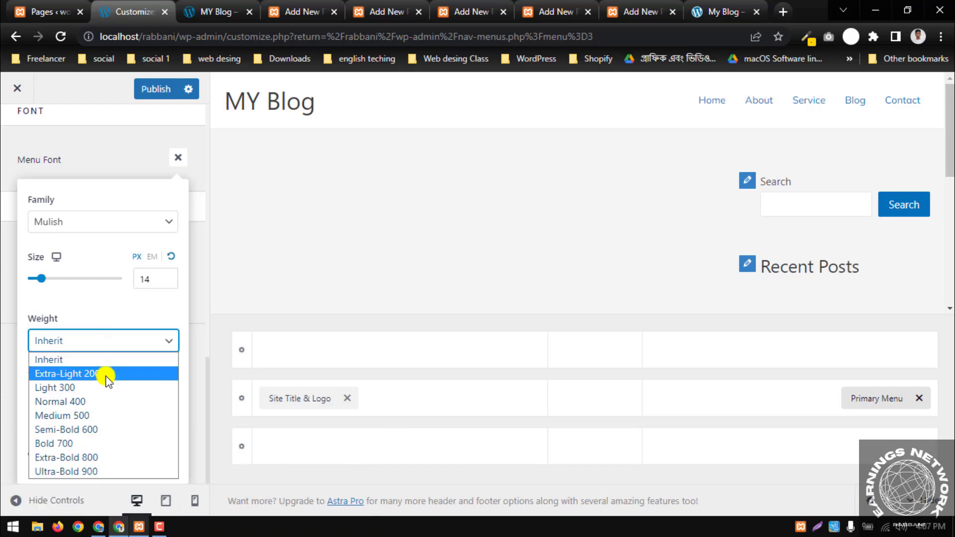
left_click(82, 444)
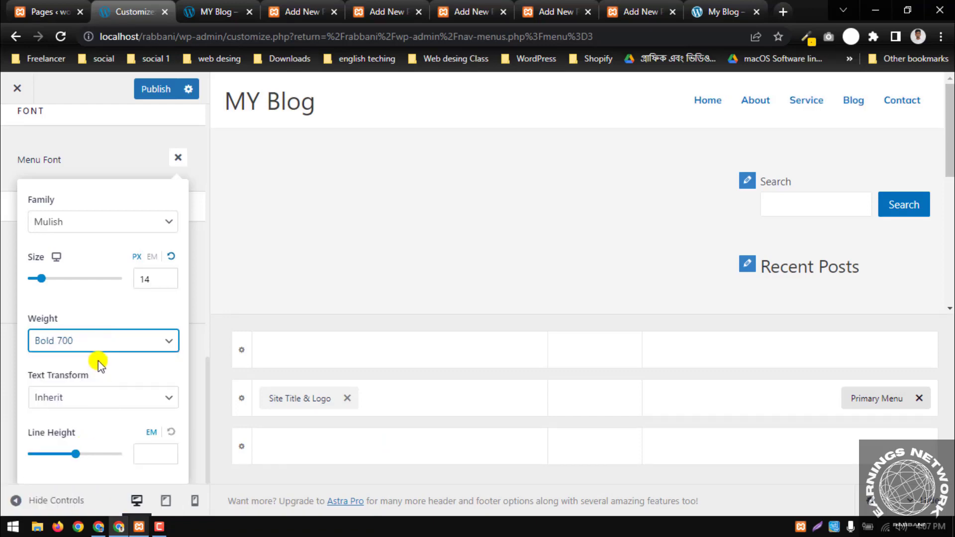
Set the menu font's text transform to Uppercase, publish the change, and view the local site.
key("Tab")
key("Down")
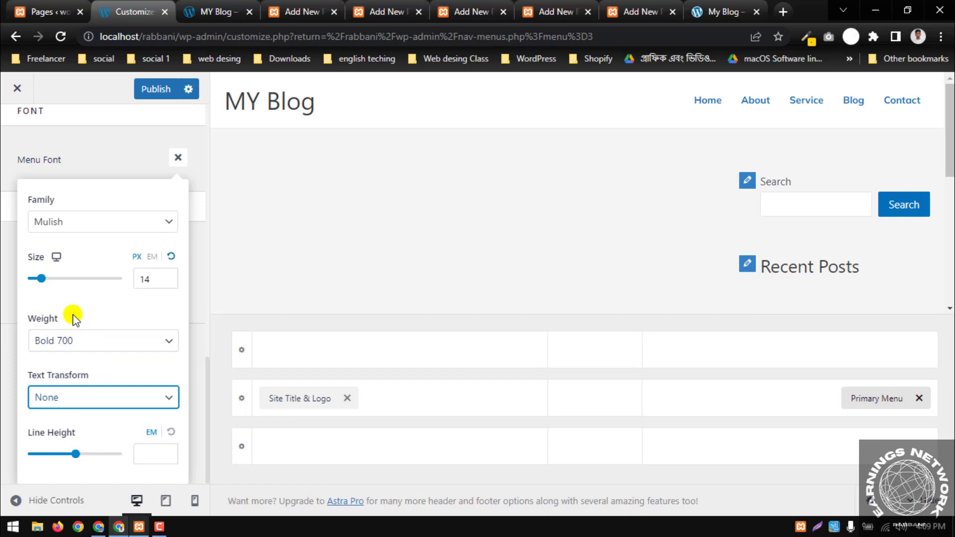
left_click(107, 401)
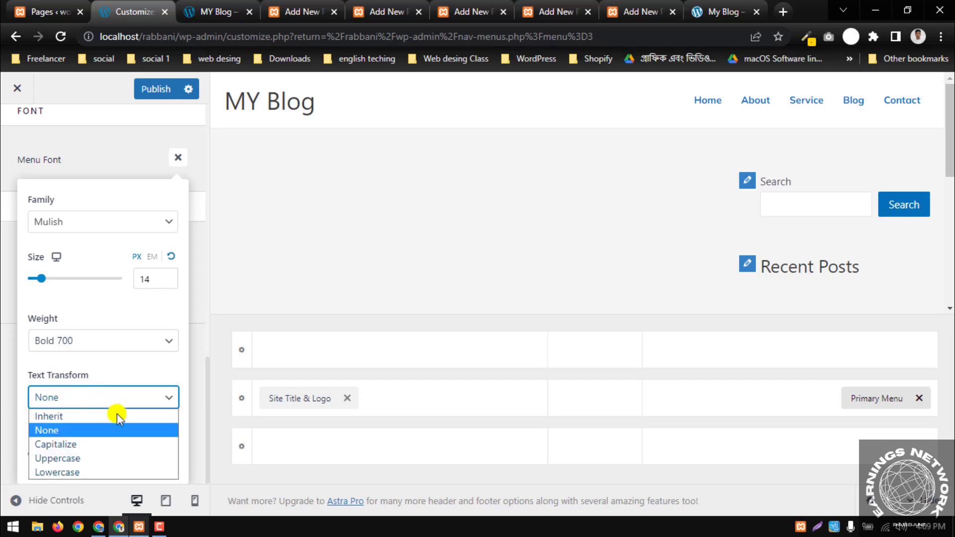
left_click(97, 458)
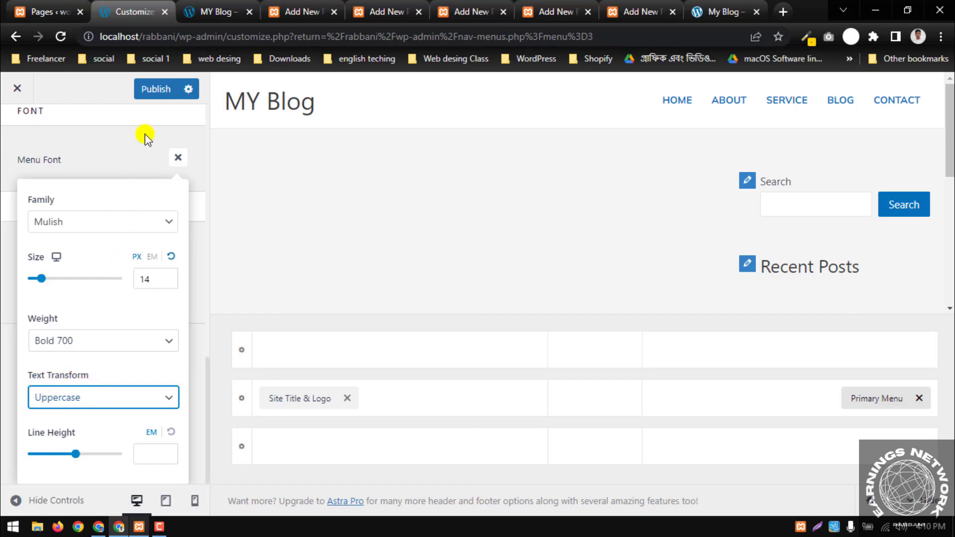
left_click(153, 97)
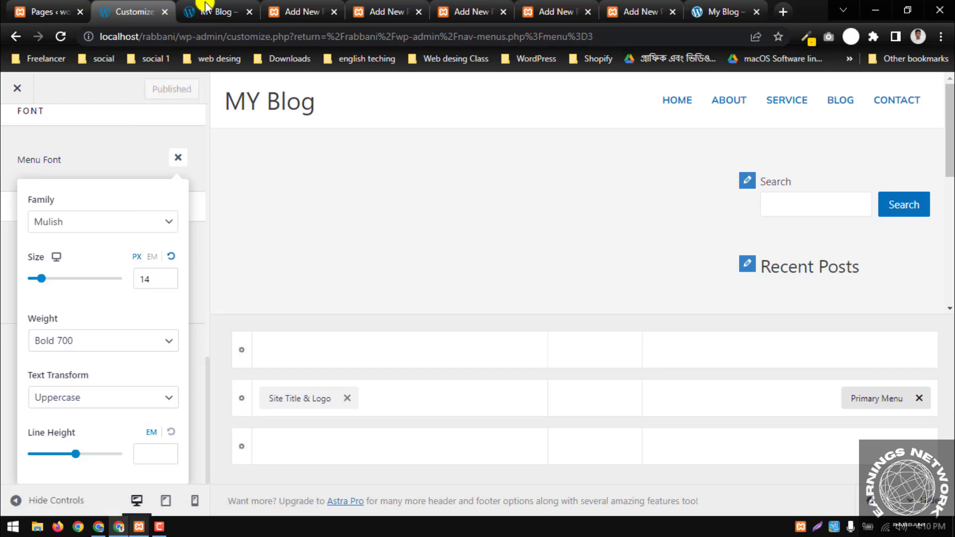
left_click(214, 11)
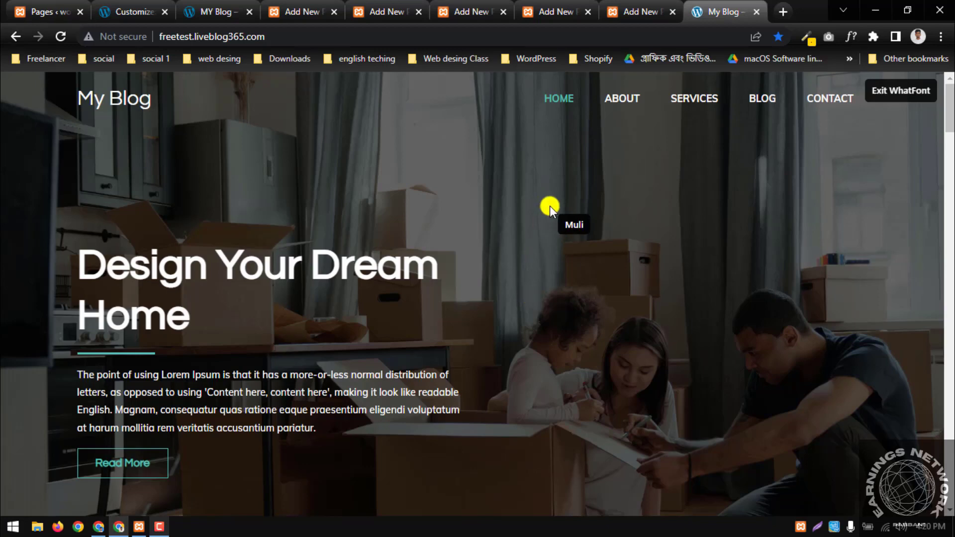
Check the installed extensions from the reference site, then open Chrome's extension management page and look through it.
left_click(849, 37)
left_click(872, 39)
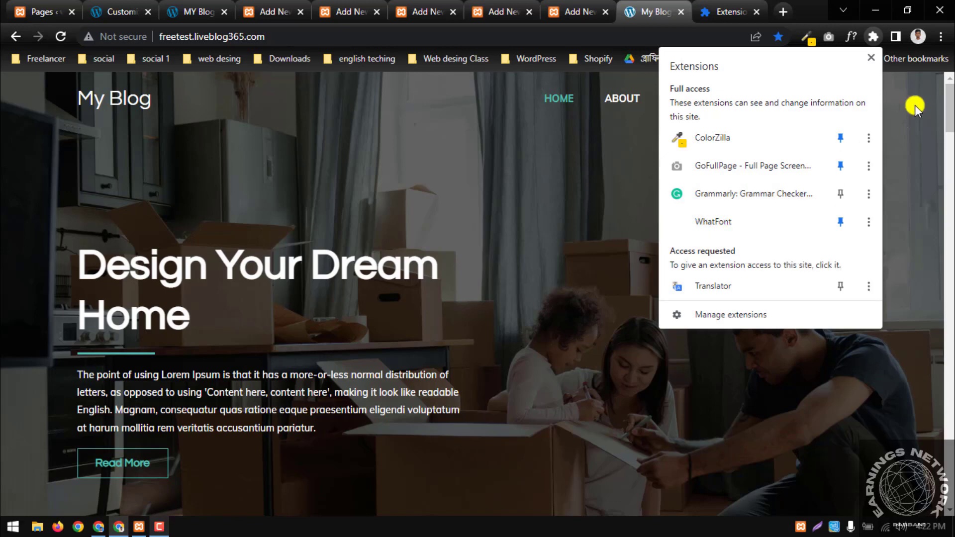
left_click(943, 36)
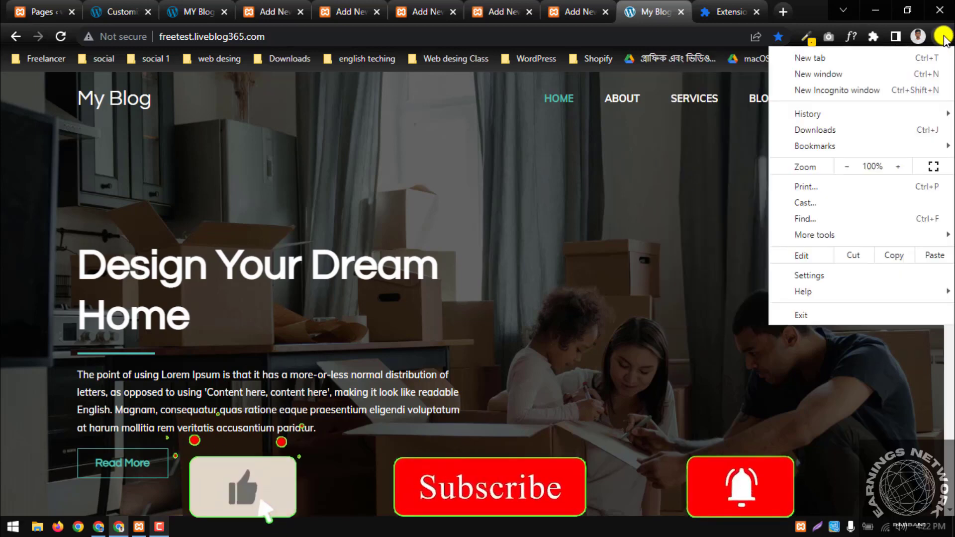
mouse_move(826, 240)
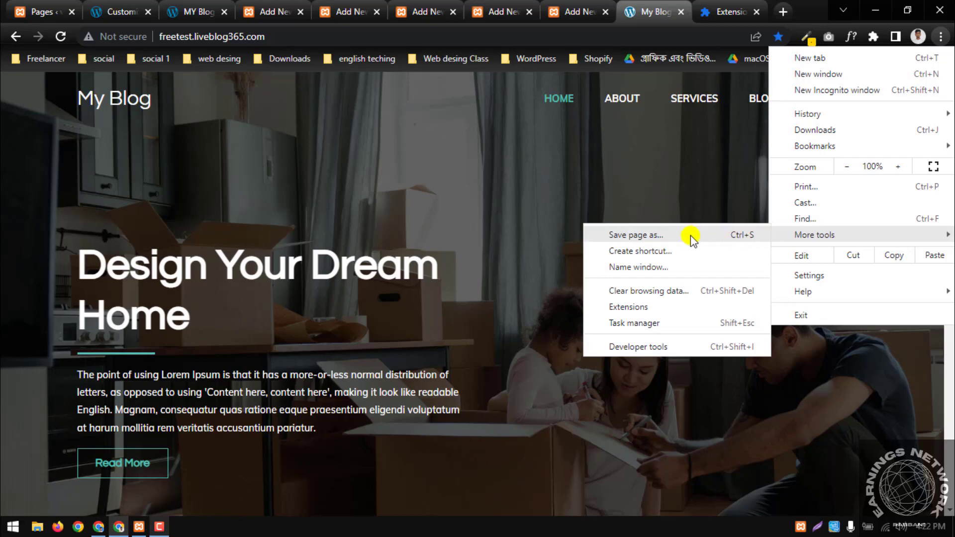
left_click(645, 309)
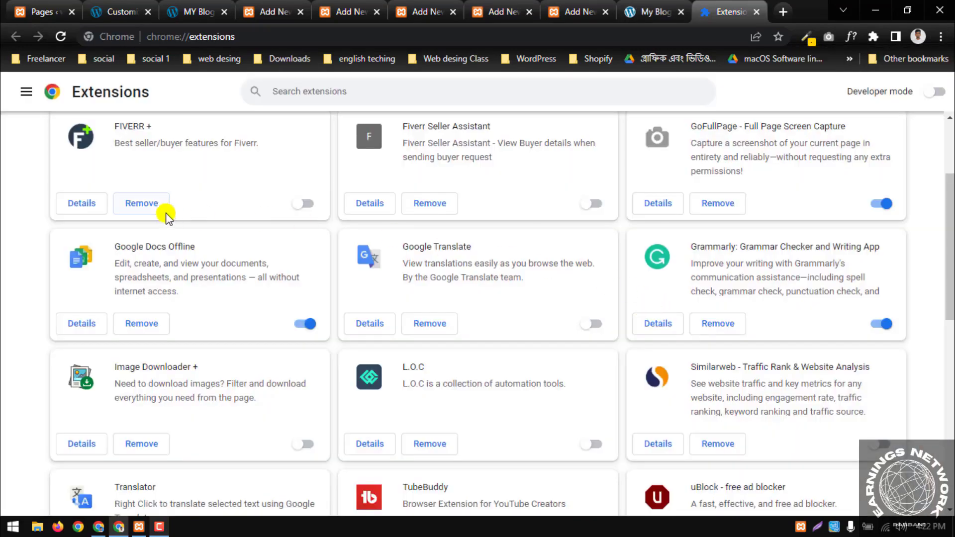
scroll(169, 217, "up", 3)
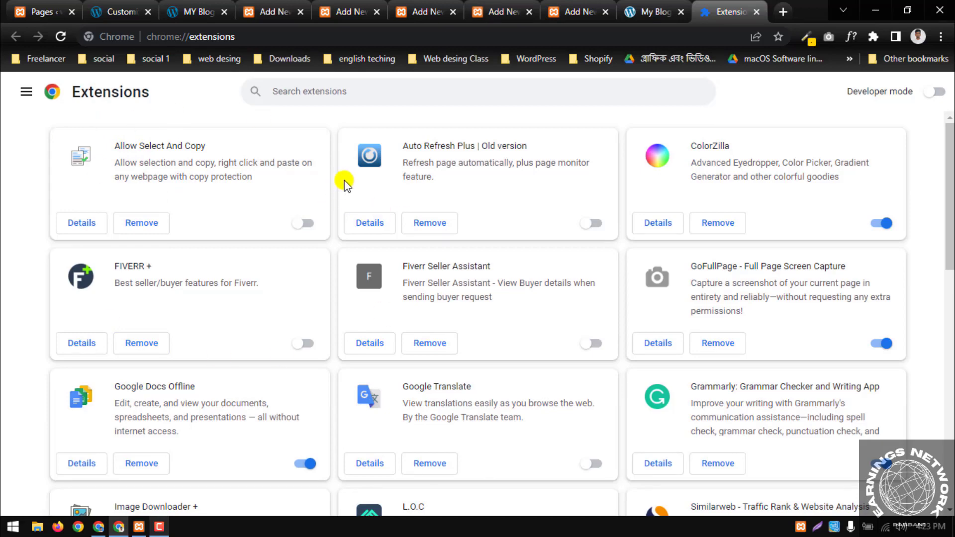
Open the Chrome Web Store from the extensions page and search it for whatFont.
left_click(25, 94)
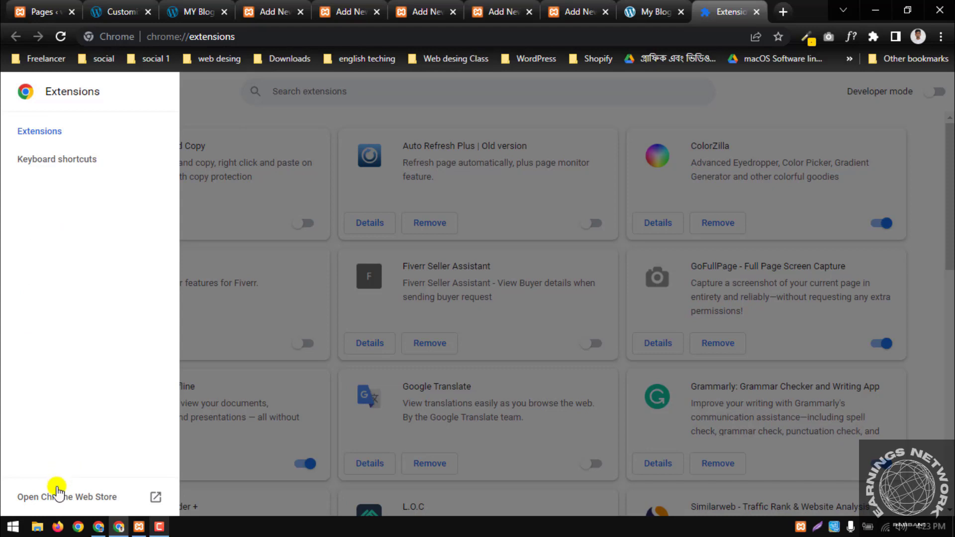
left_click(86, 504)
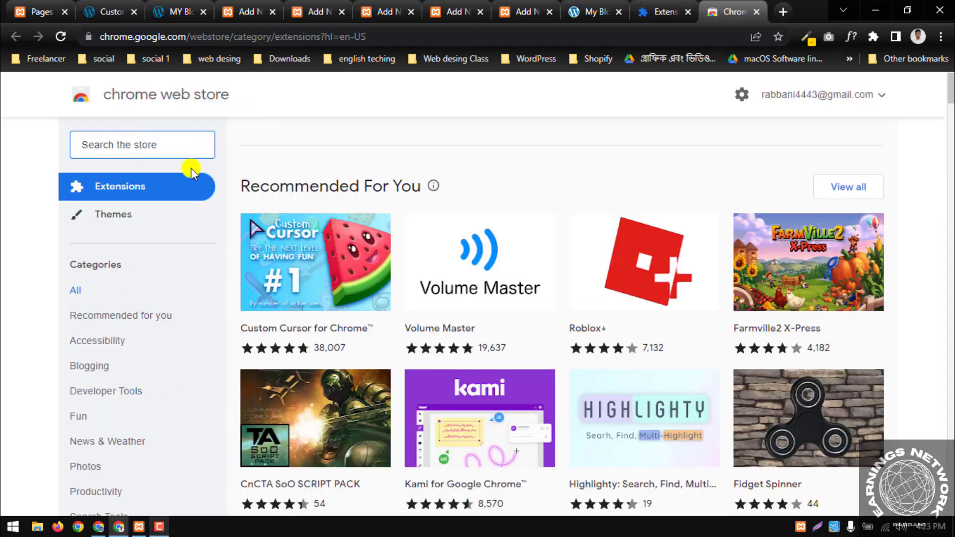
left_click(124, 144)
type("whatFont")
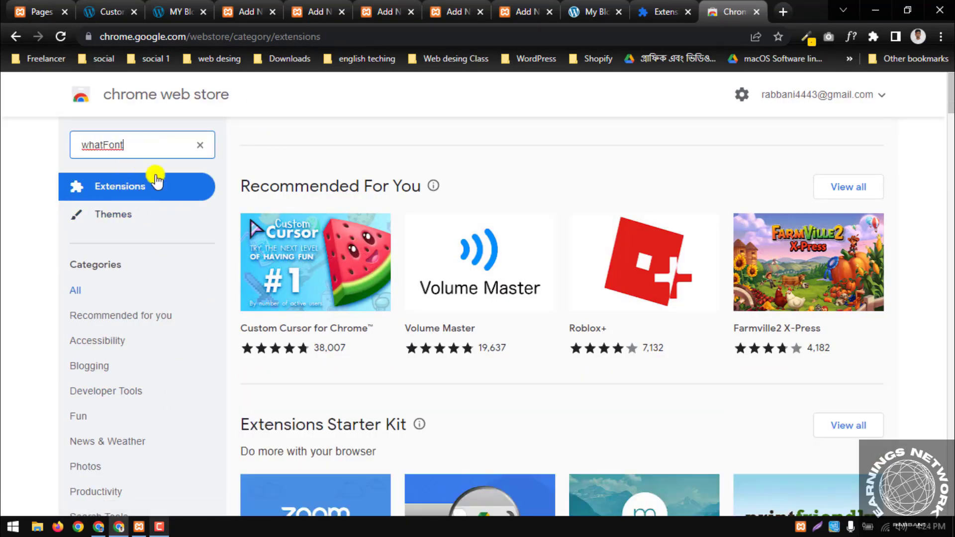
left_click_drag(204, 144, 69, 150)
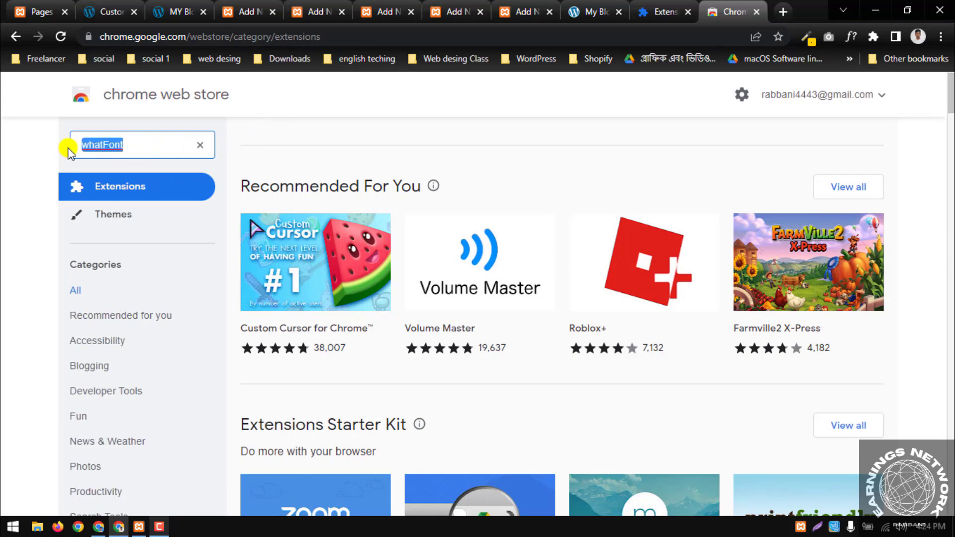
key("Return")
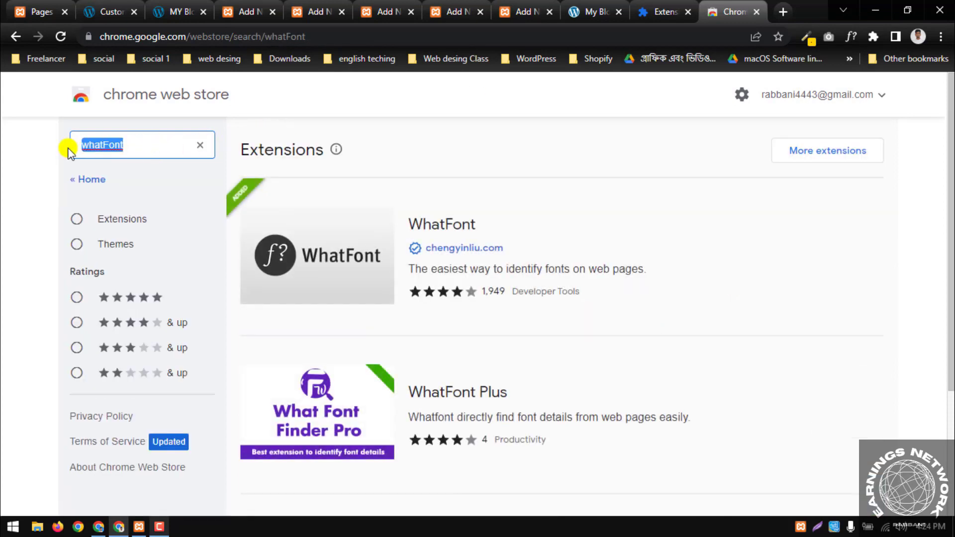
Look through the search results and open the WhatFont extension's page by chengyinliu.com.
scroll(422, 249, "down", 3)
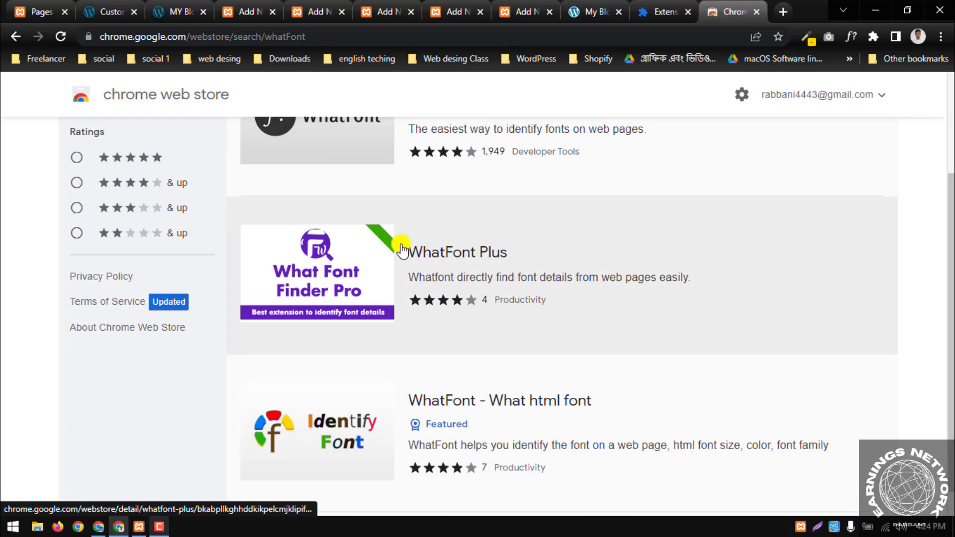
scroll(393, 250, "up", 3)
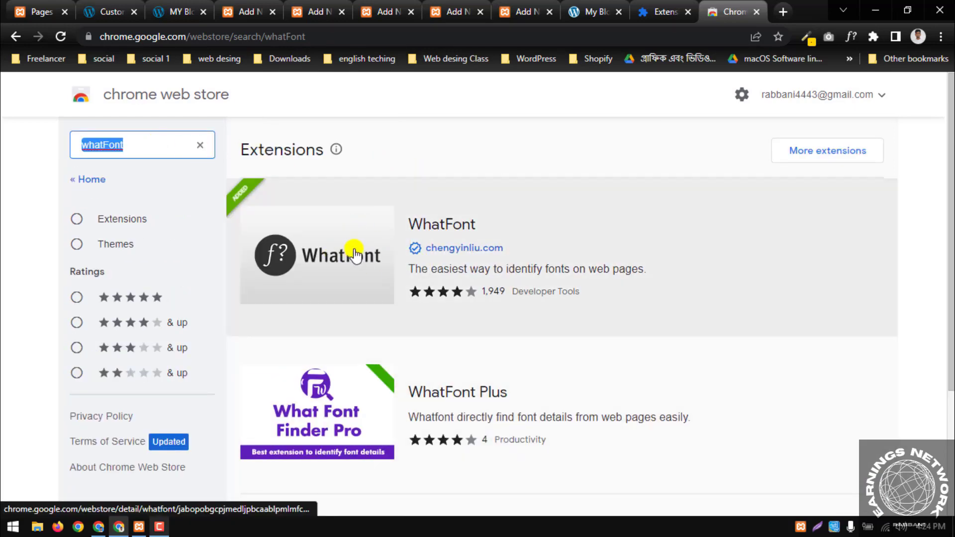
left_click(371, 248)
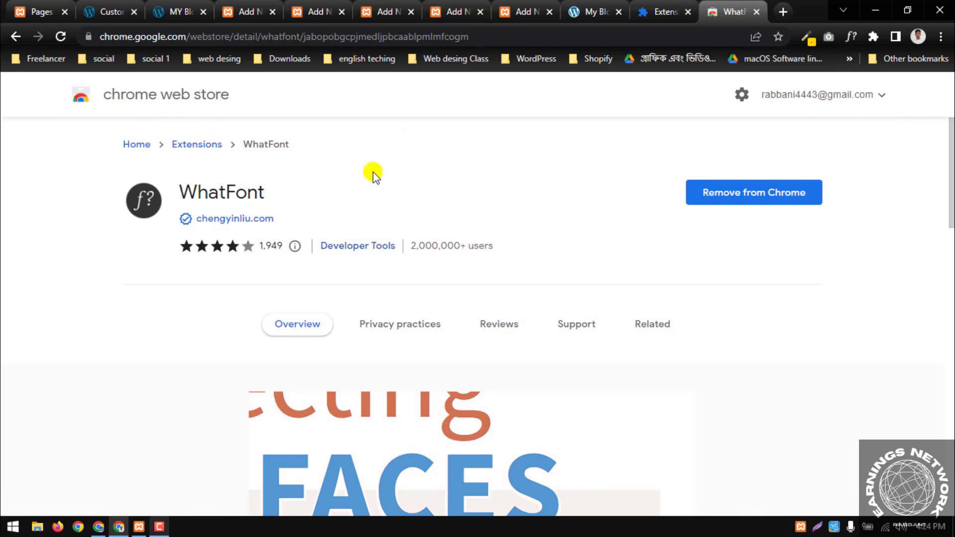